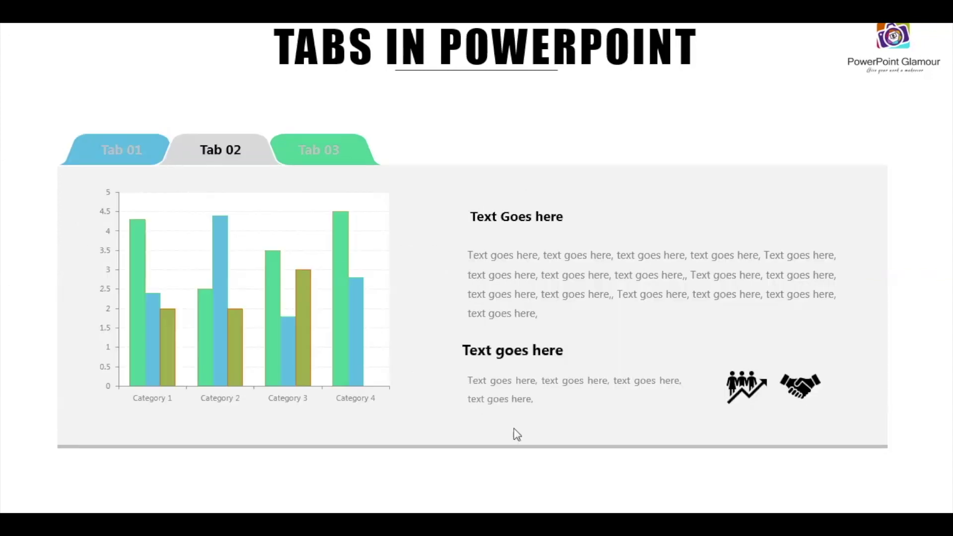
Advance through the slideshow's Tab 03, Tab 01 and Tab 02 slides, ending on Tab 03's pie chart
left_click(593, 457)
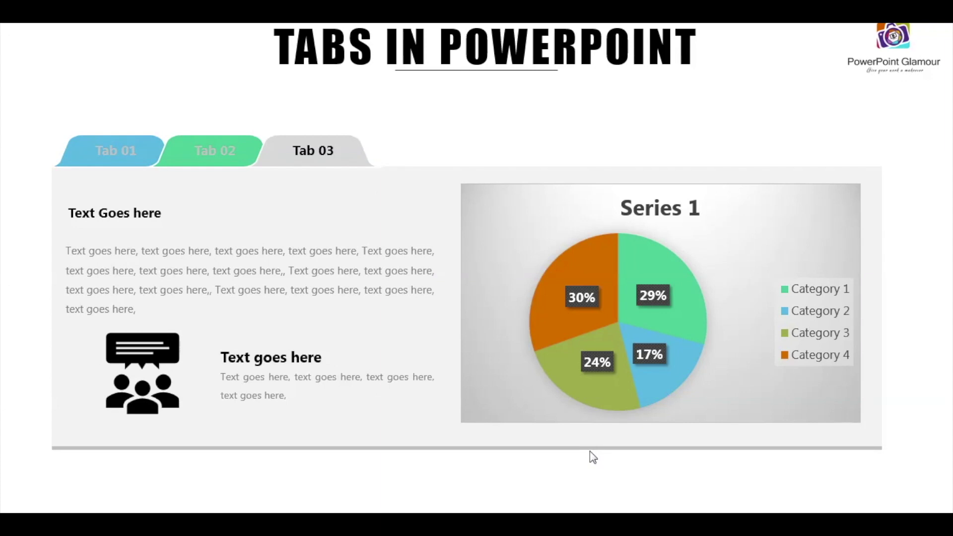
left_click(591, 453)
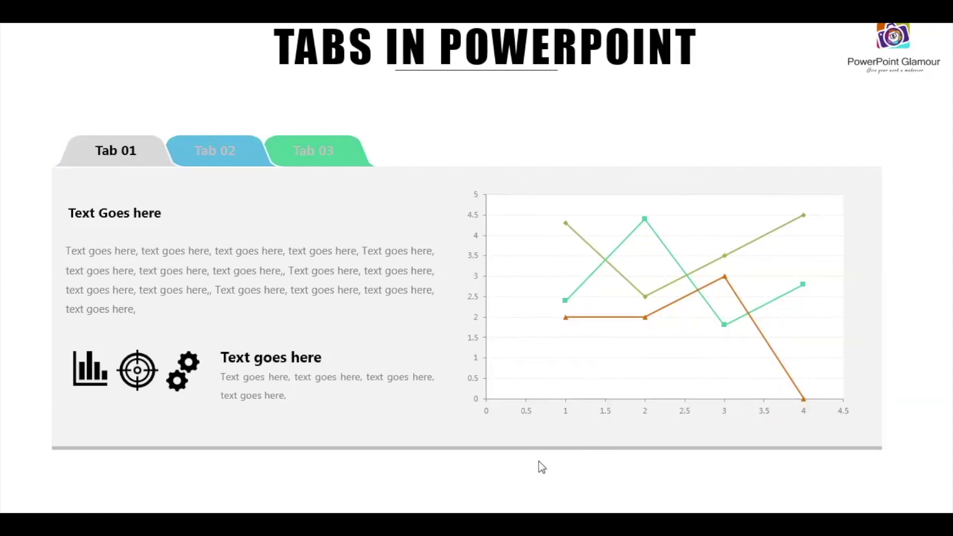
left_click(539, 461)
left_click(539, 461)
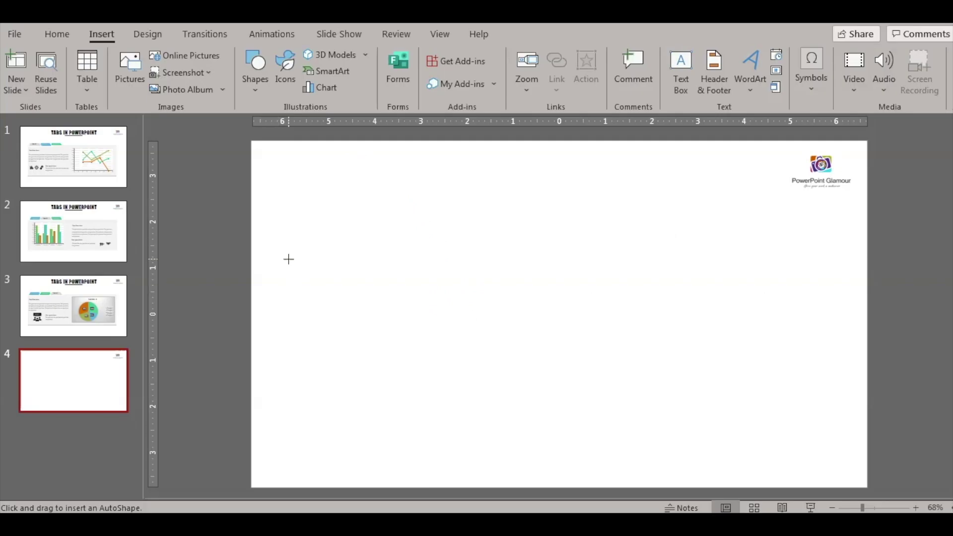
Draw a large rectangle across the lower middle of slide 4 and fill it light grey
left_click_drag(289, 258, 837, 440)
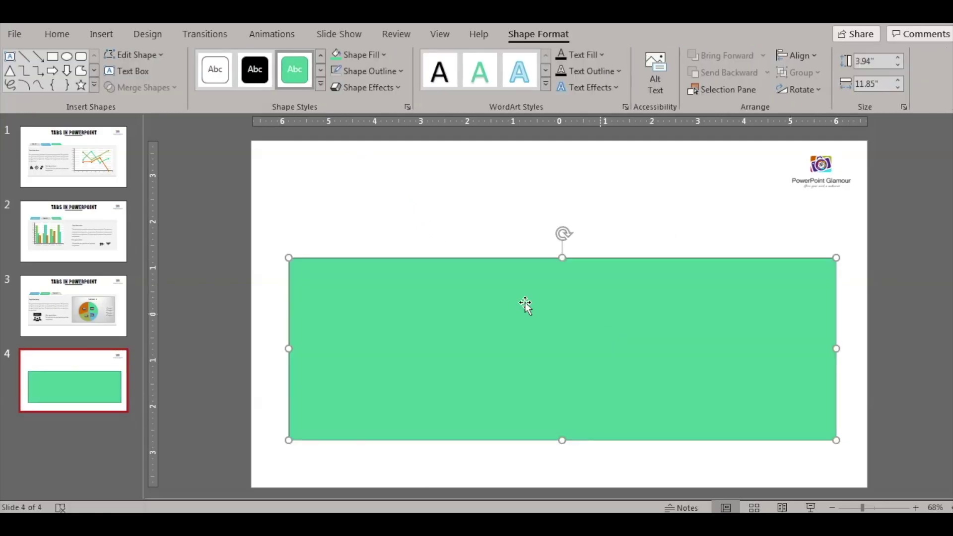
left_click(383, 58)
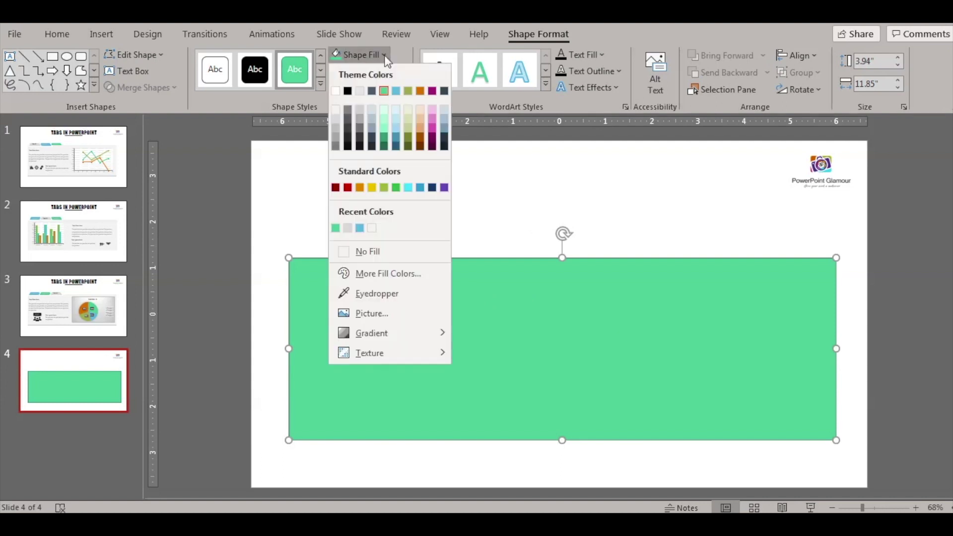
left_click(335, 116)
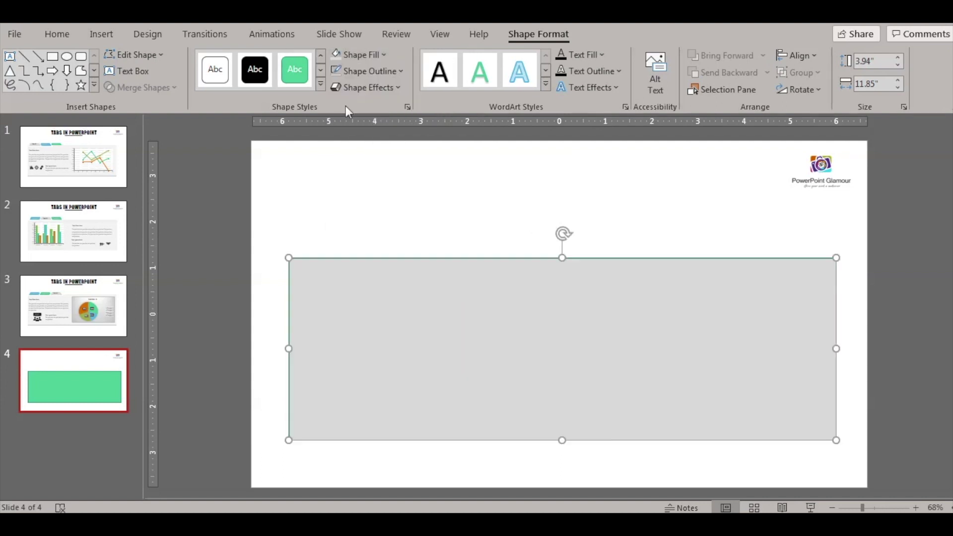
left_click(226, 284)
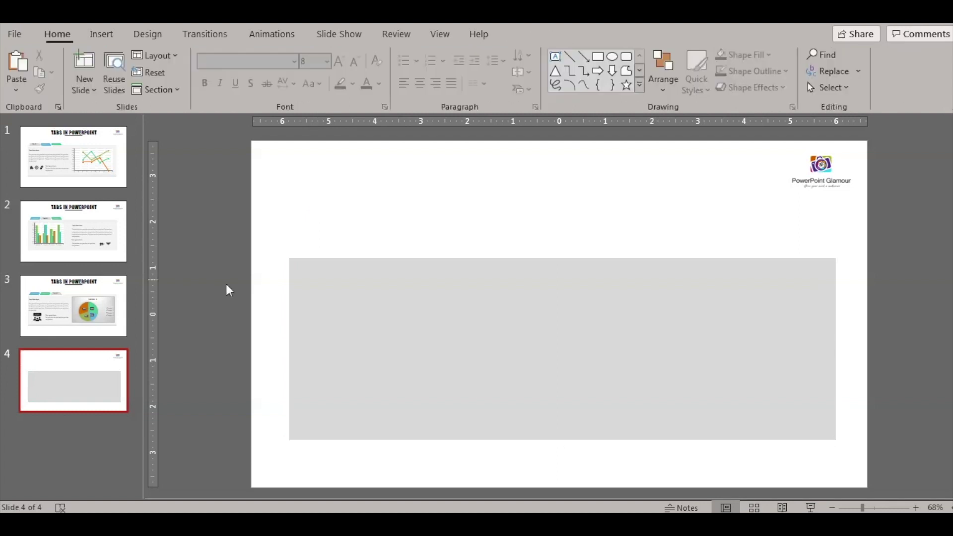
Copy the Tab 01 tab shape from slide 1 and paste it onto slide 4
left_click(58, 176)
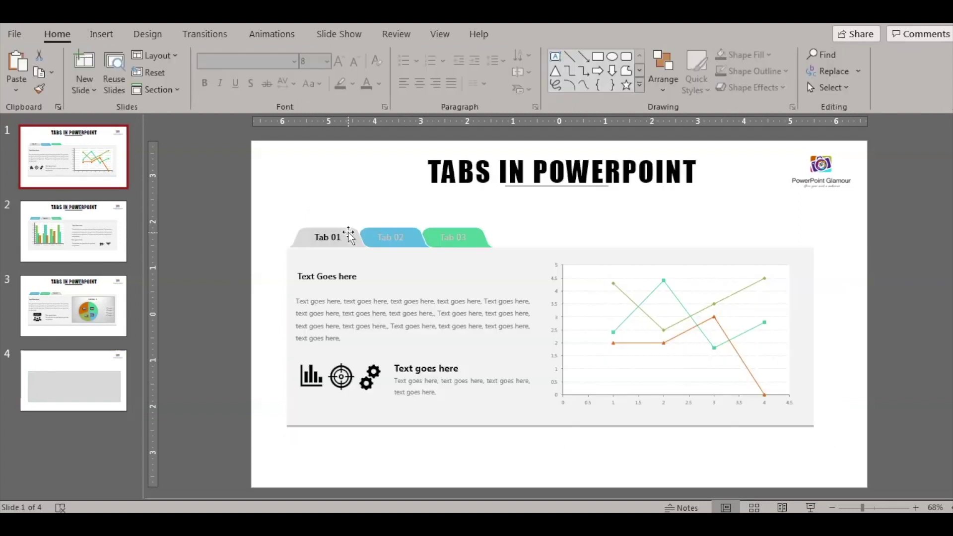
left_click(349, 234)
left_click(350, 235)
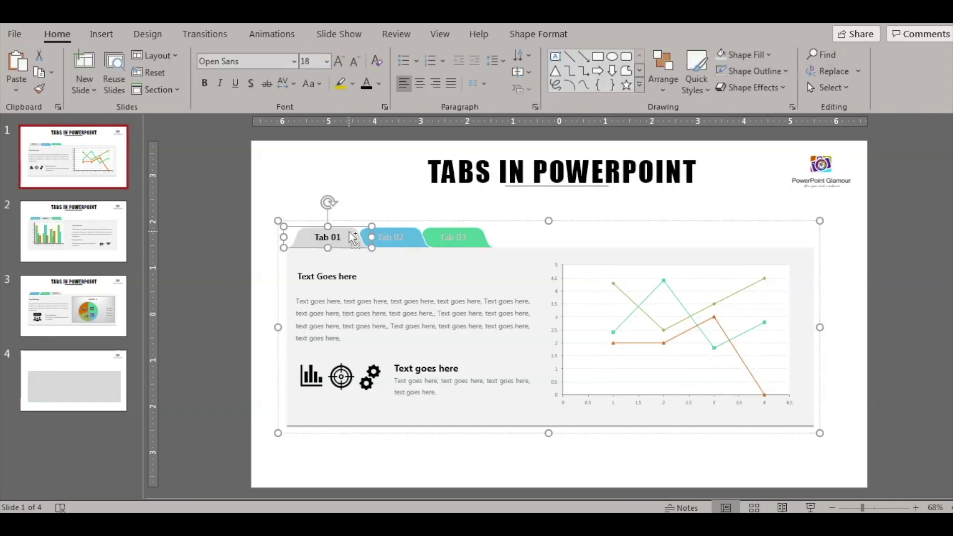
left_click(88, 376)
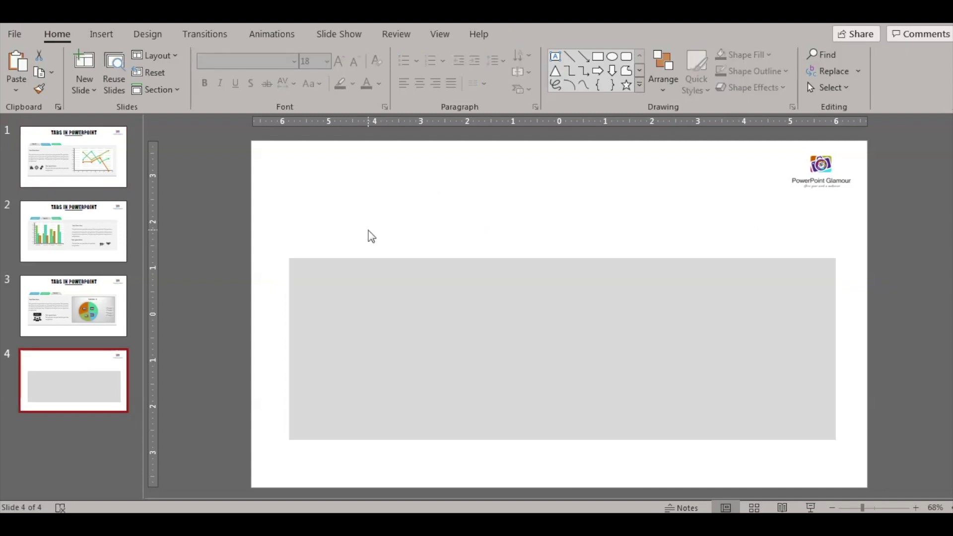
key("ctrl+v")
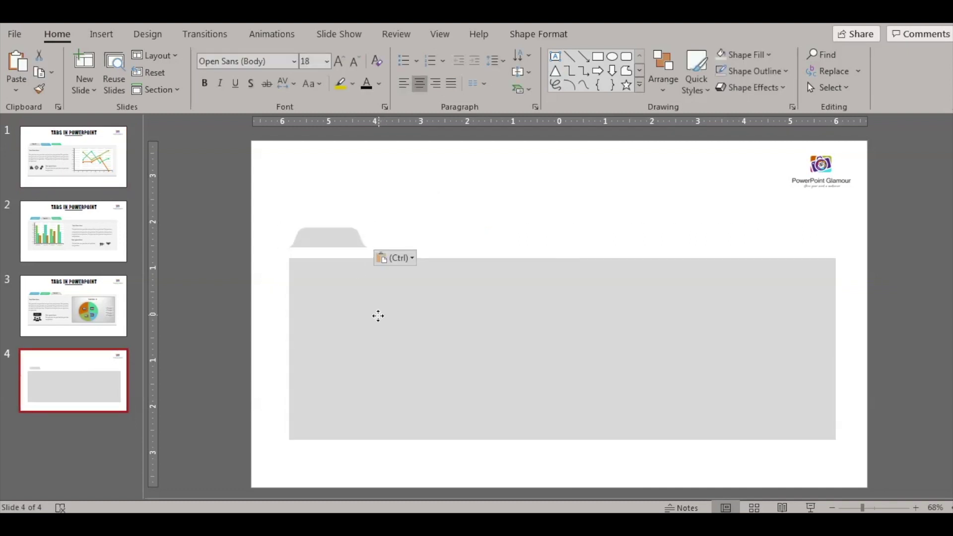
Move the grey rectangle up beneath the tab and give it a very light grey fill
left_click_drag(377, 315, 379, 309)
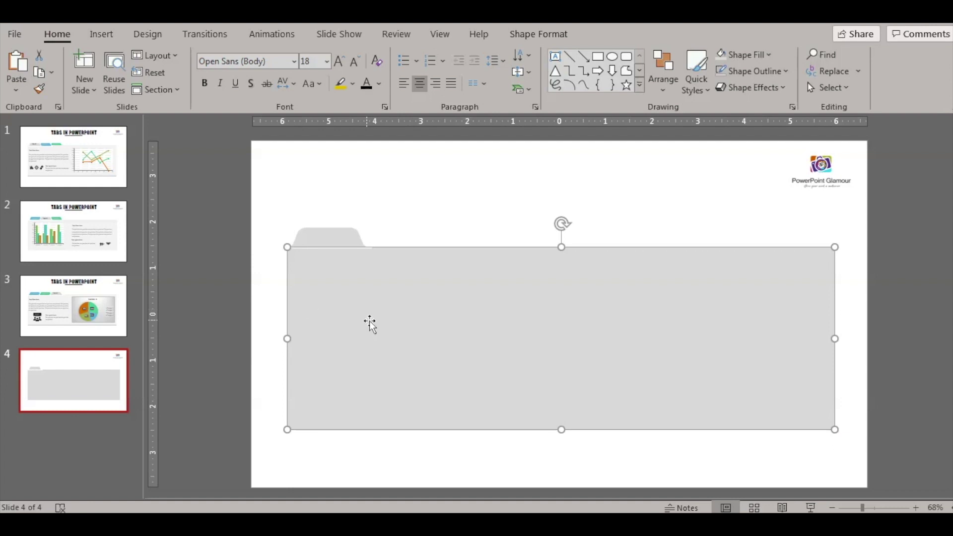
left_click(769, 54)
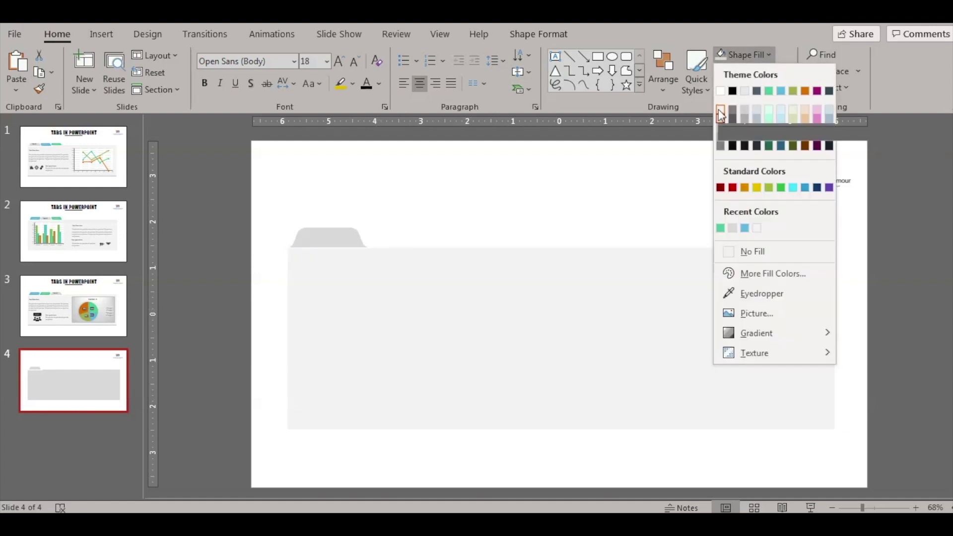
left_click(720, 109)
left_click(427, 230)
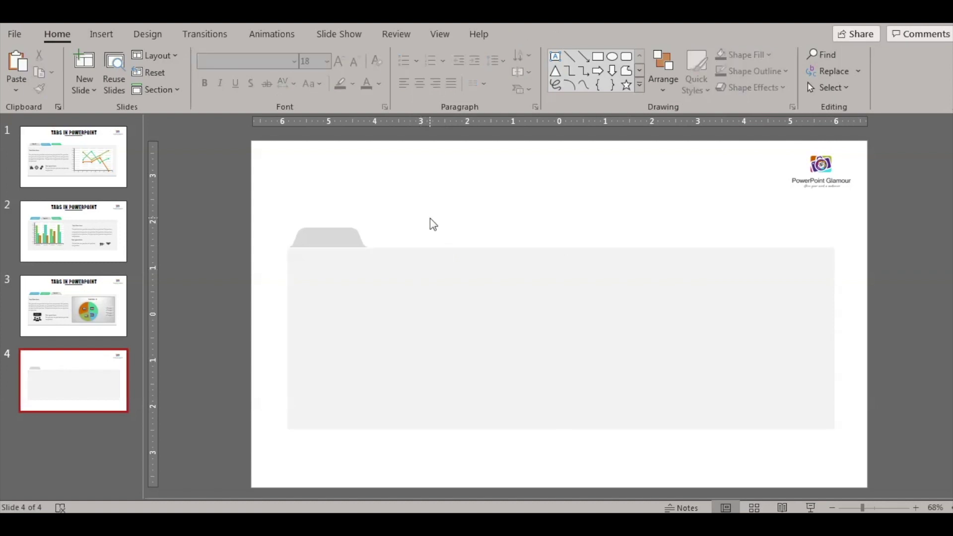
left_click(392, 326)
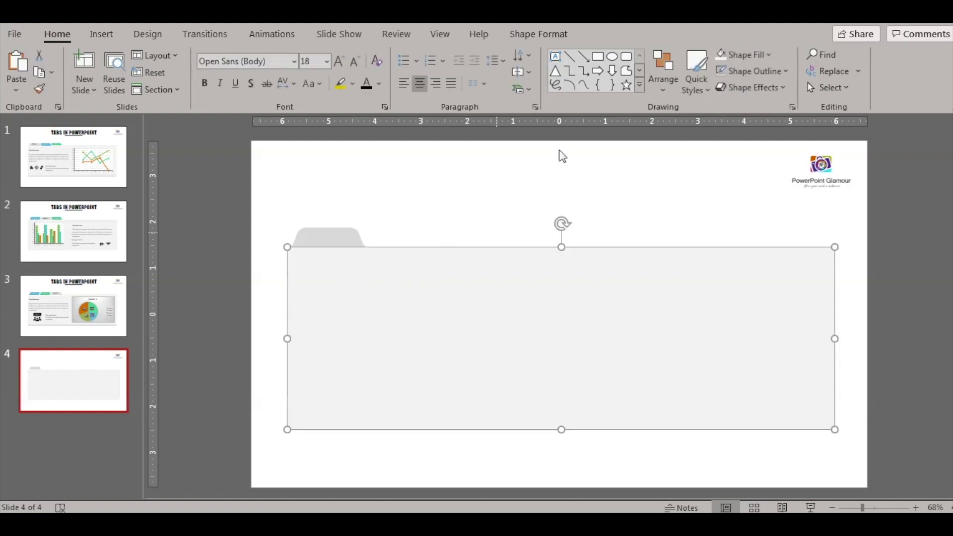
Add a text box reading 'Text goes here' inside the panel's top-left corner
left_click(556, 56)
left_click_drag(314, 267, 409, 289)
type("Te")
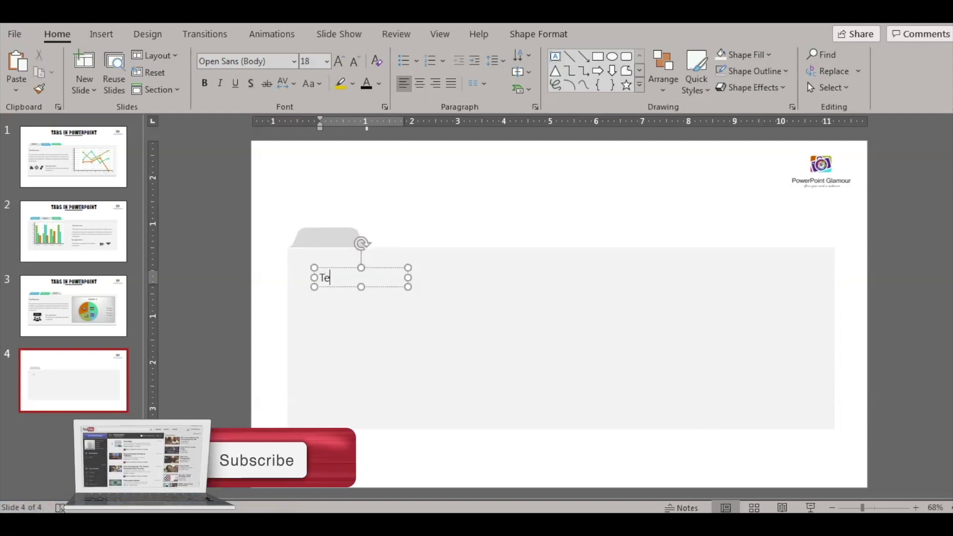
type("xt goes here")
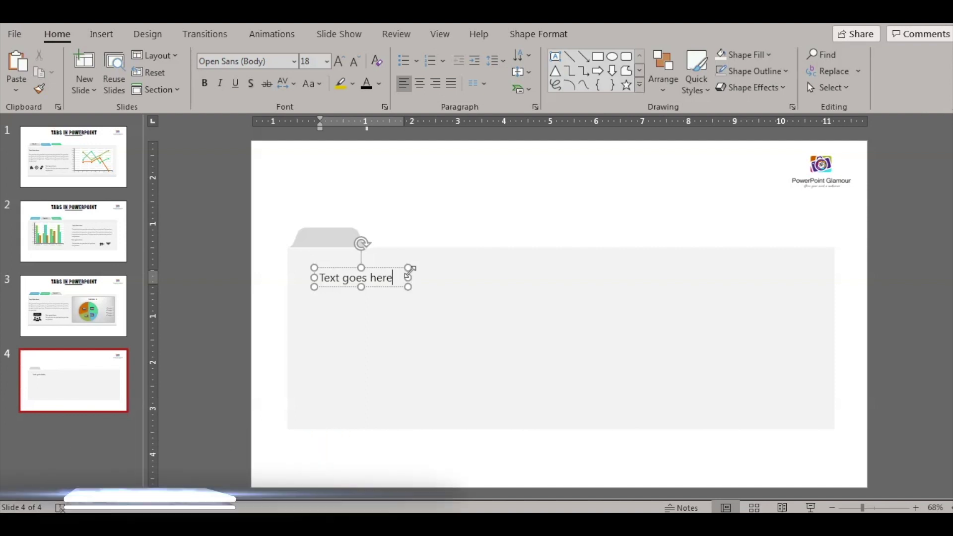
left_click(390, 268)
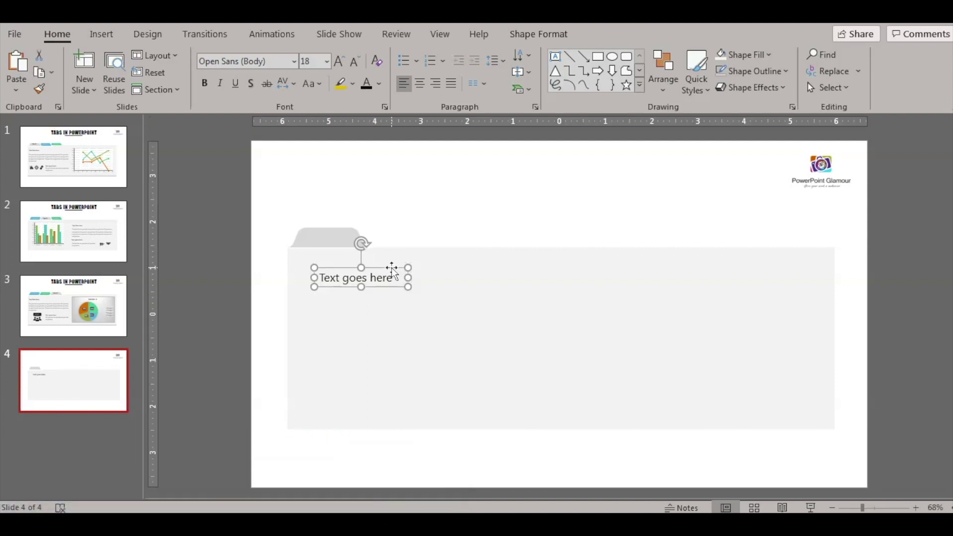
left_click(437, 209)
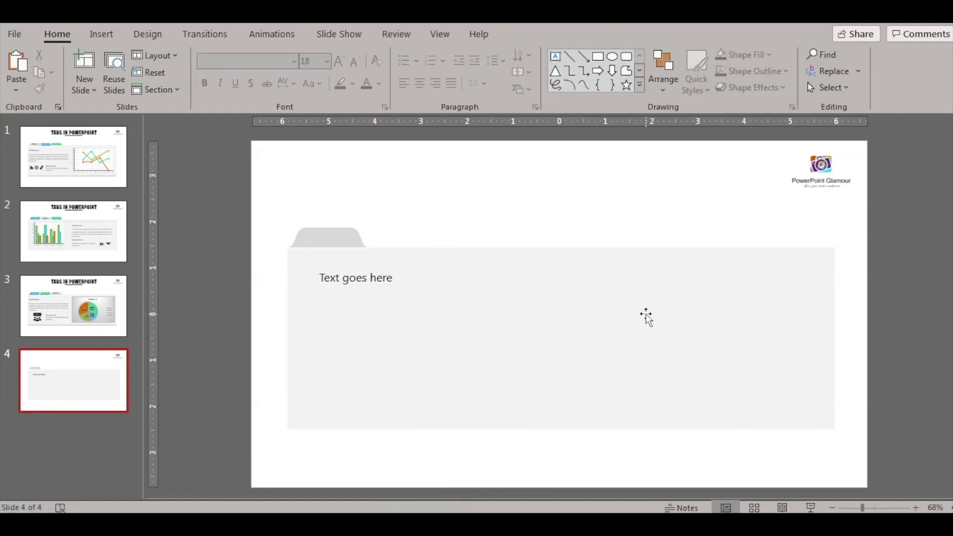
Insert a clustered column chart and resize it into the right half of the panel
left_click(103, 33)
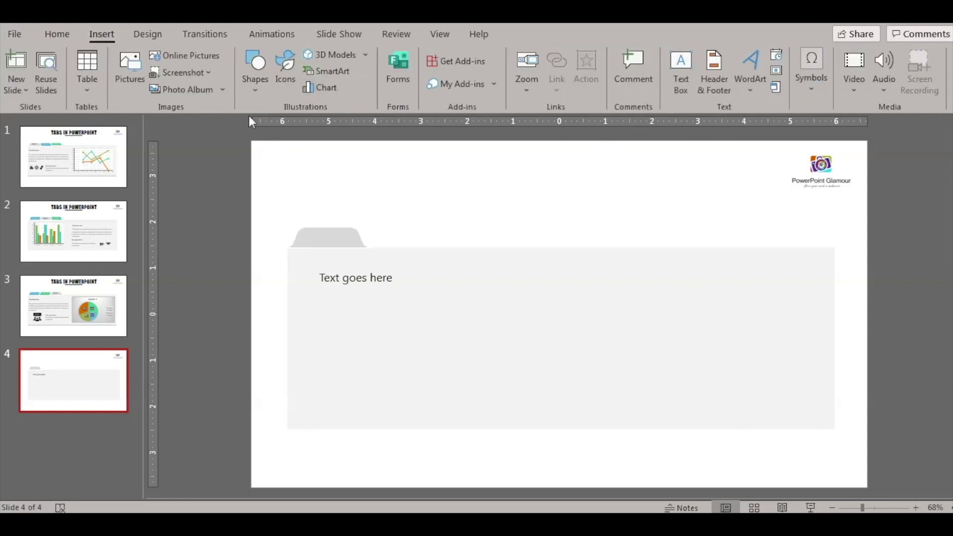
left_click(320, 88)
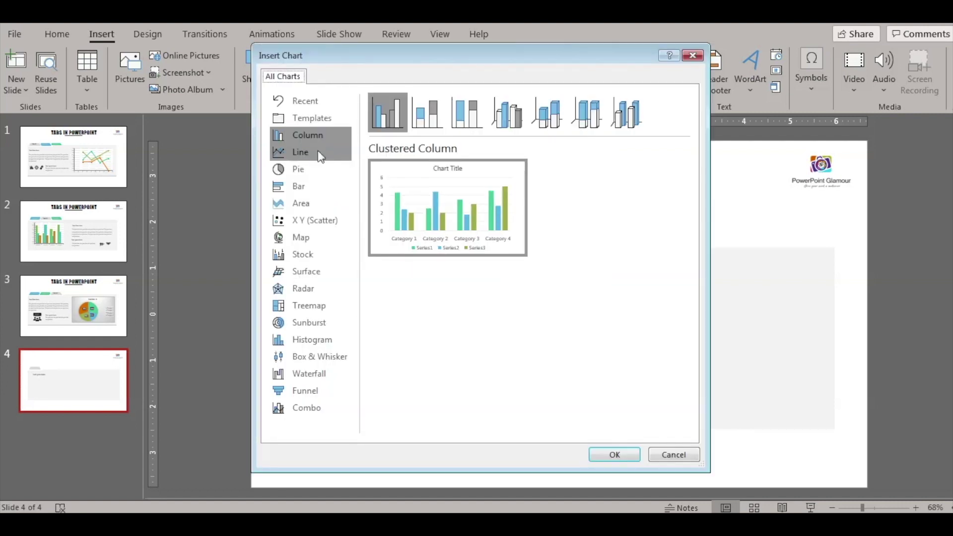
left_click(607, 454)
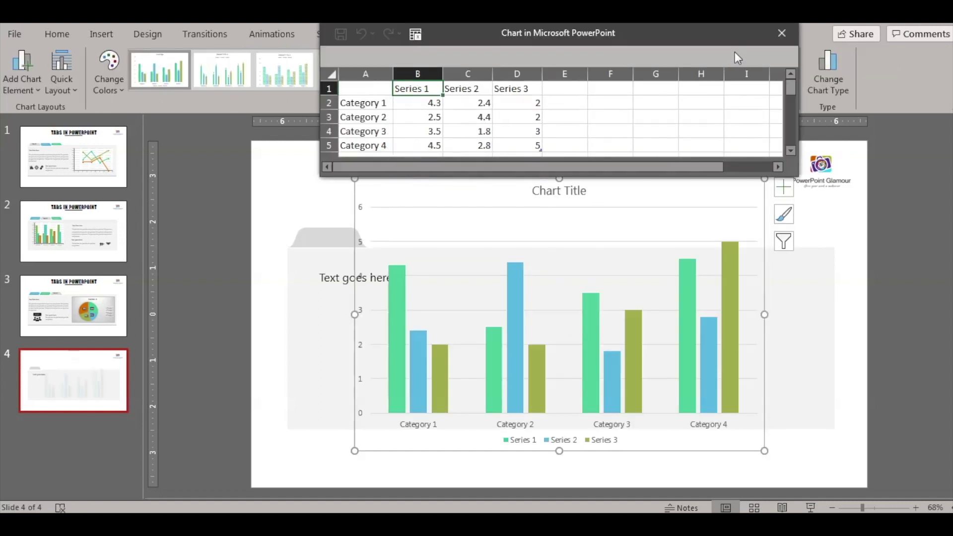
left_click(782, 32)
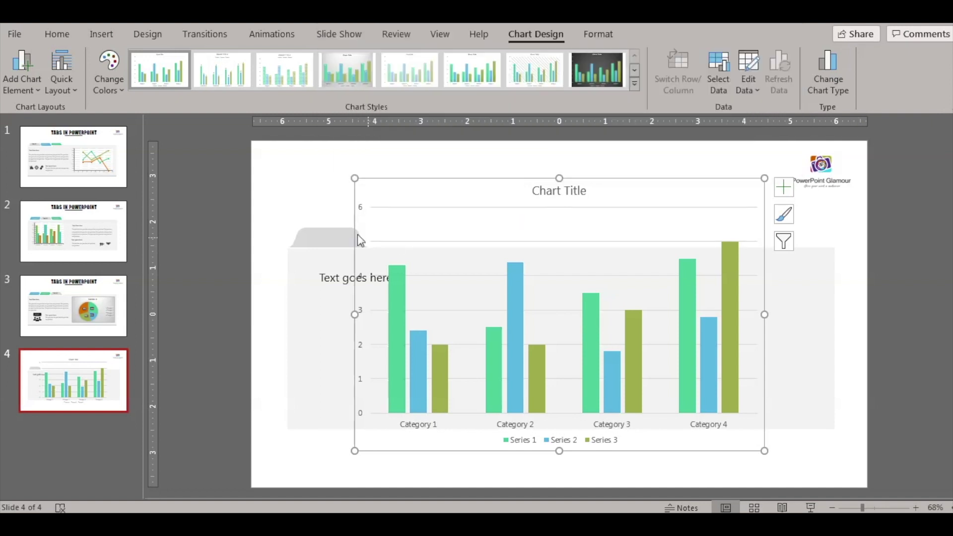
left_click_drag(352, 178, 606, 268)
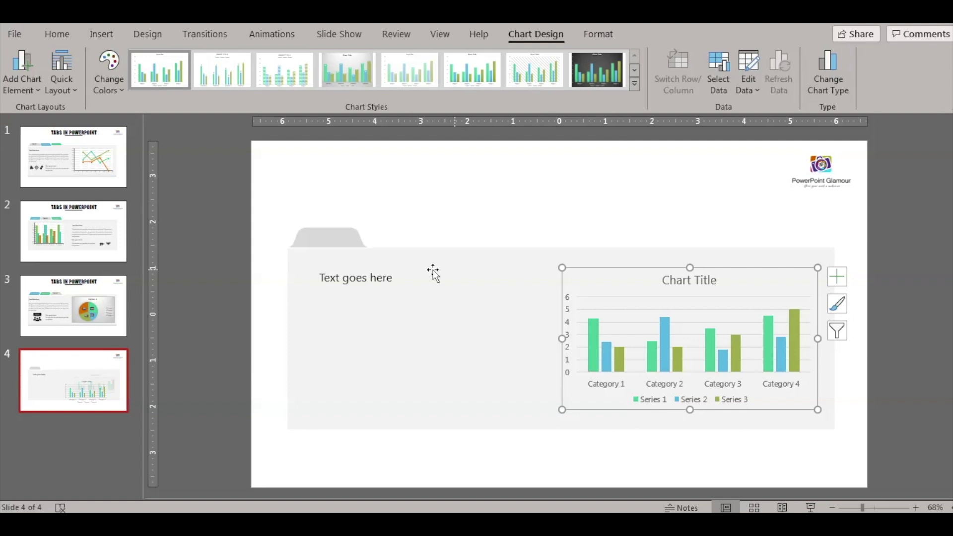
Shift the 'Text goes here' label slightly down and to the right
left_click(384, 276)
left_click_drag(389, 273, 398, 286)
left_click(352, 236)
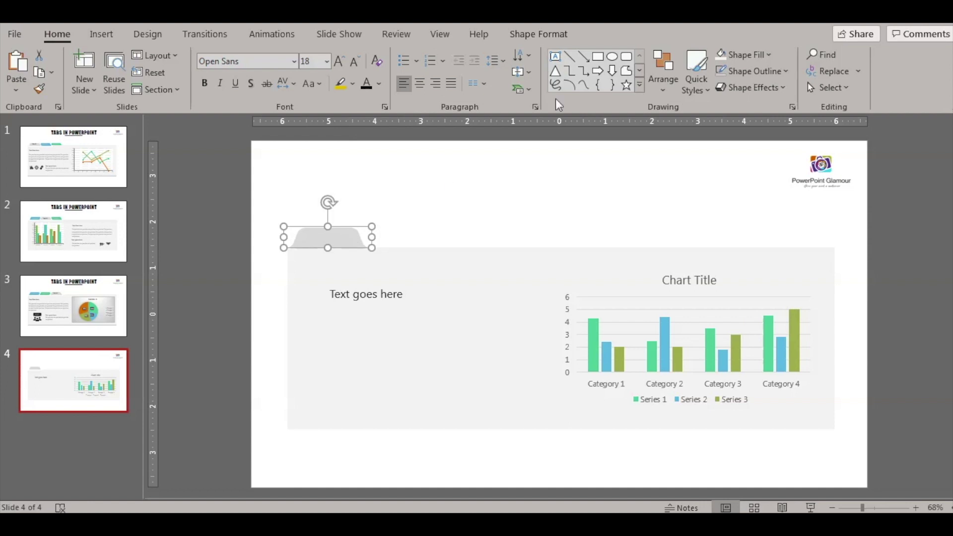
Add a 'Tab 01' label on the grey tab, widened to one line and nudged into position
left_click(556, 56)
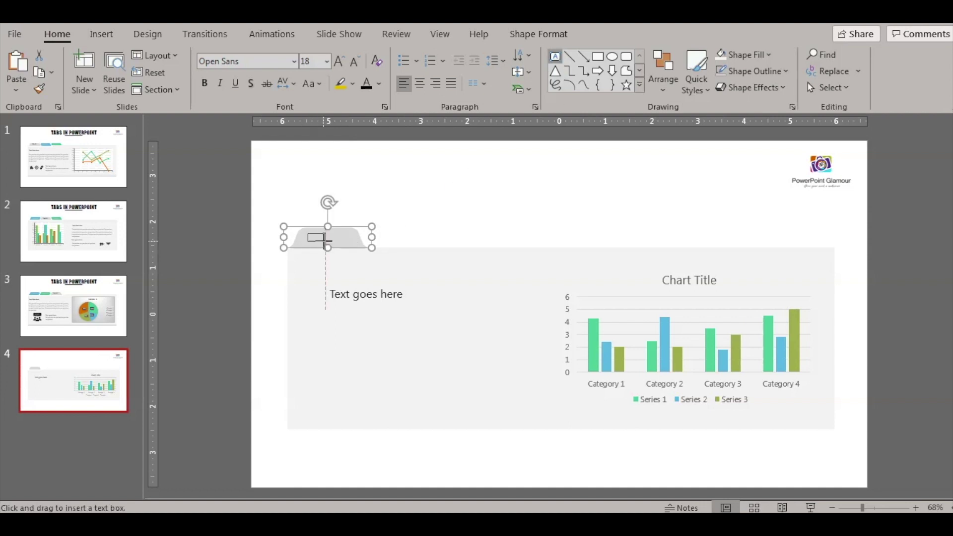
left_click_drag(307, 233, 348, 252)
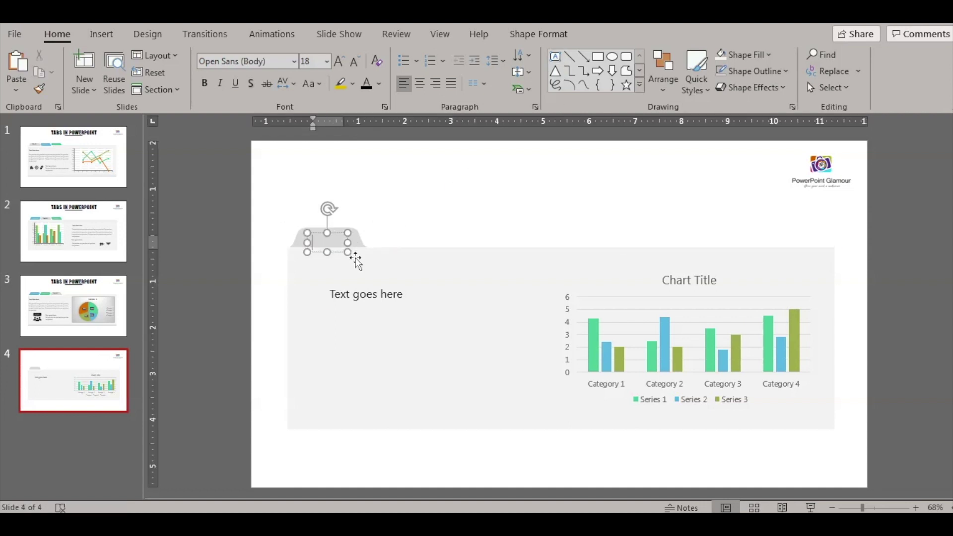
type("Tab 01")
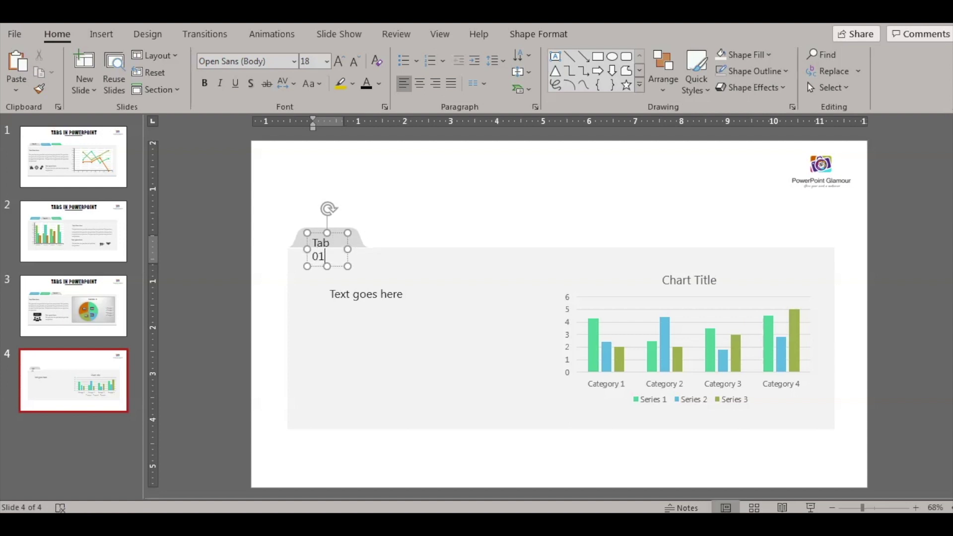
mouse_move(348, 249)
left_mouse_down()
mouse_move(363, 249)
mouse_move(349, 231)
left_mouse_up()
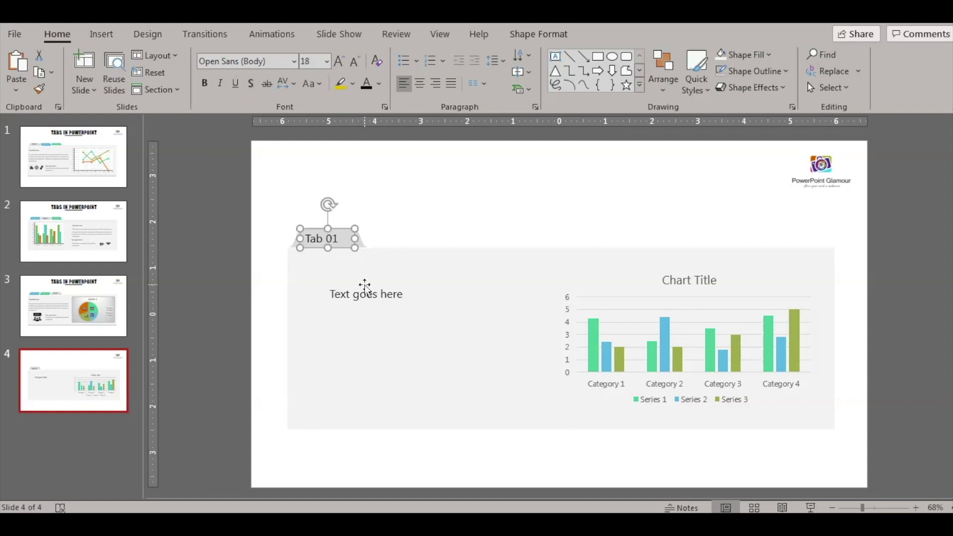
key("Right")
key("Right")
key("Up")
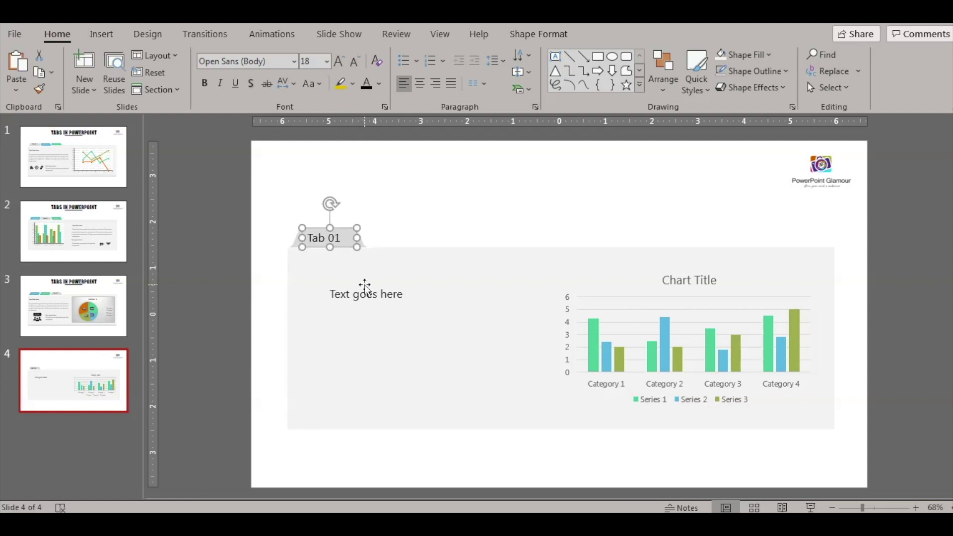
left_click(419, 205)
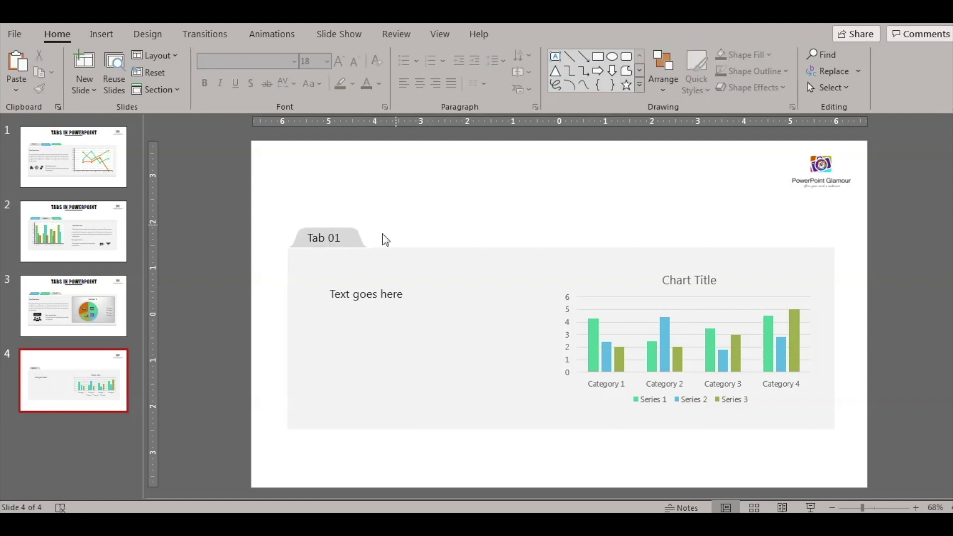
left_click(354, 238)
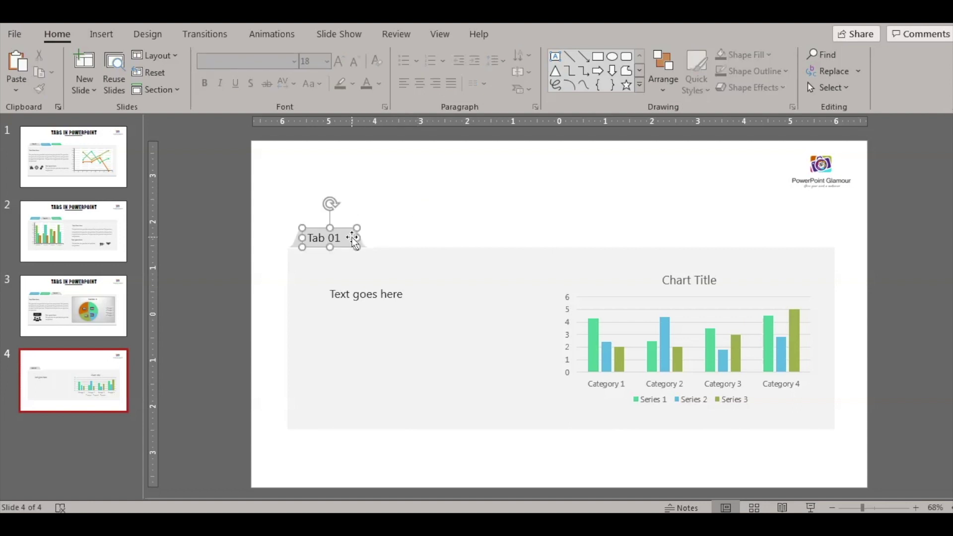
left_click(294, 243)
Duplicate the tab shape twice to form a row of three tabs right of Tab 01
left_click_drag(297, 258, 421, 230)
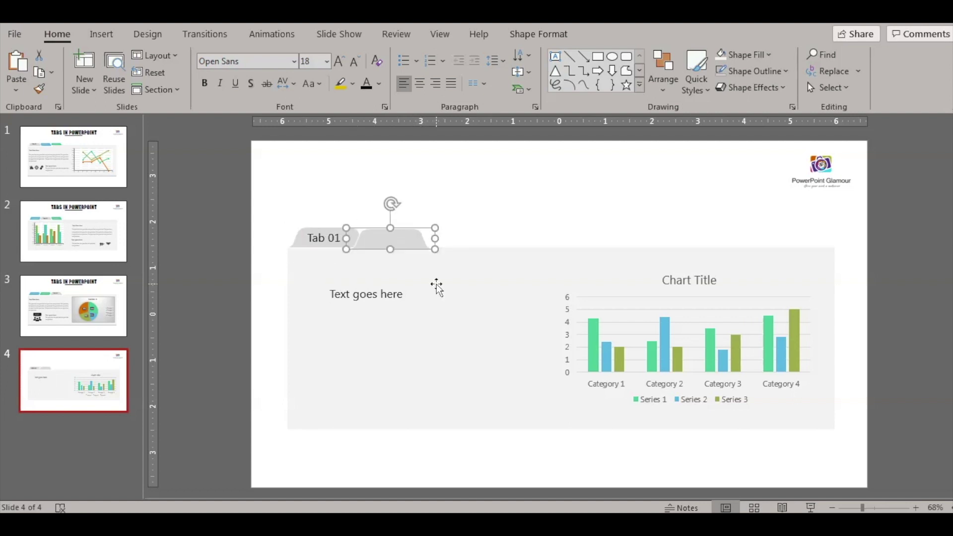
key("Up")
key("Up")
key("Up")
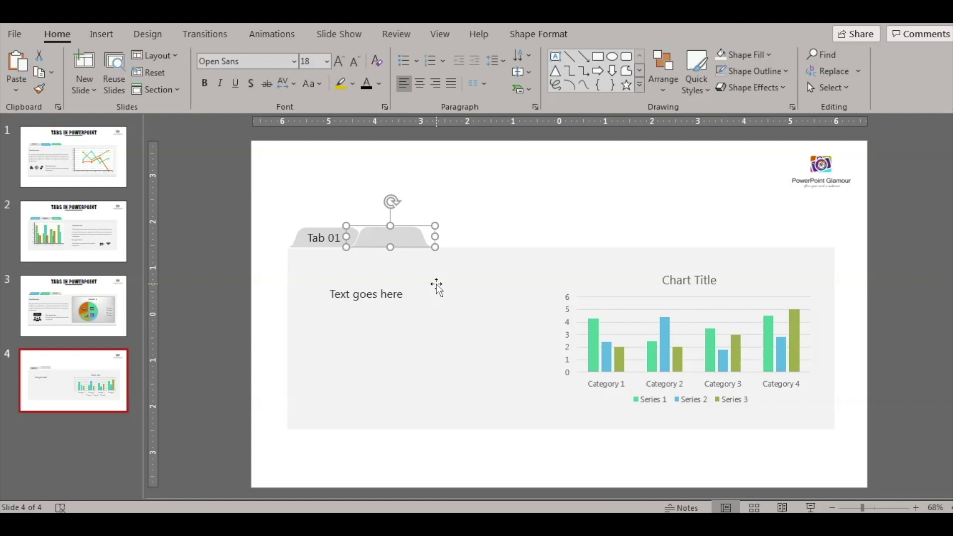
key("ctrl+d")
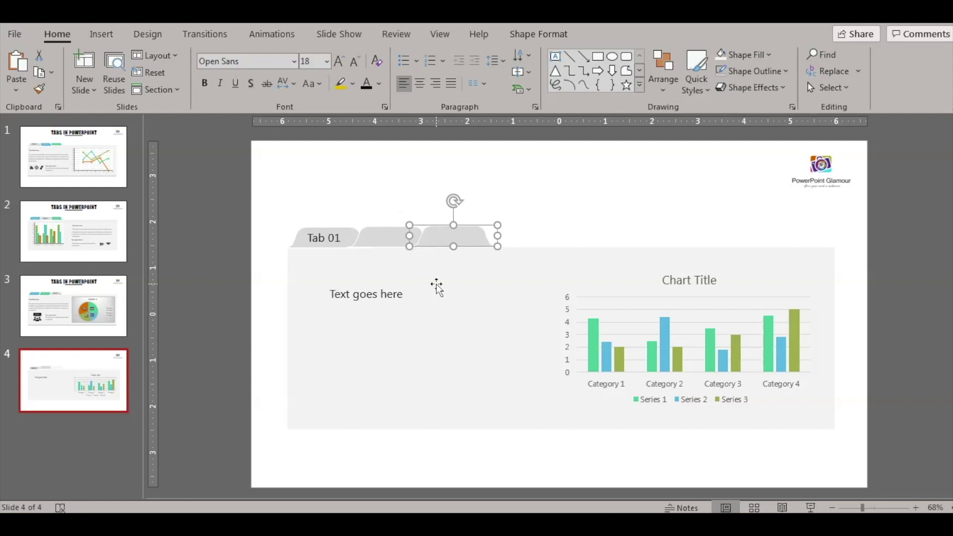
Select the Tab 01 label together with its tab shape for layering
left_click(350, 230)
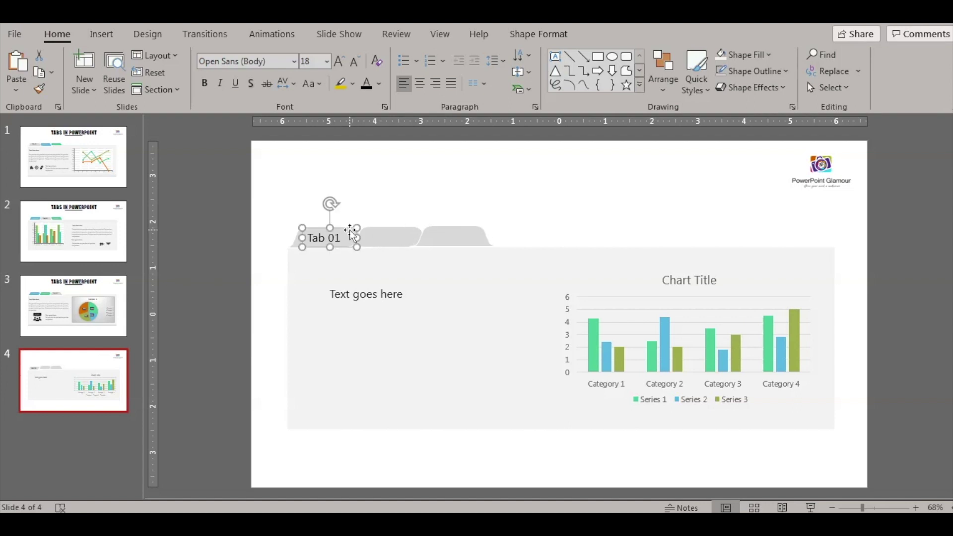
left_click(296, 243, "shift")
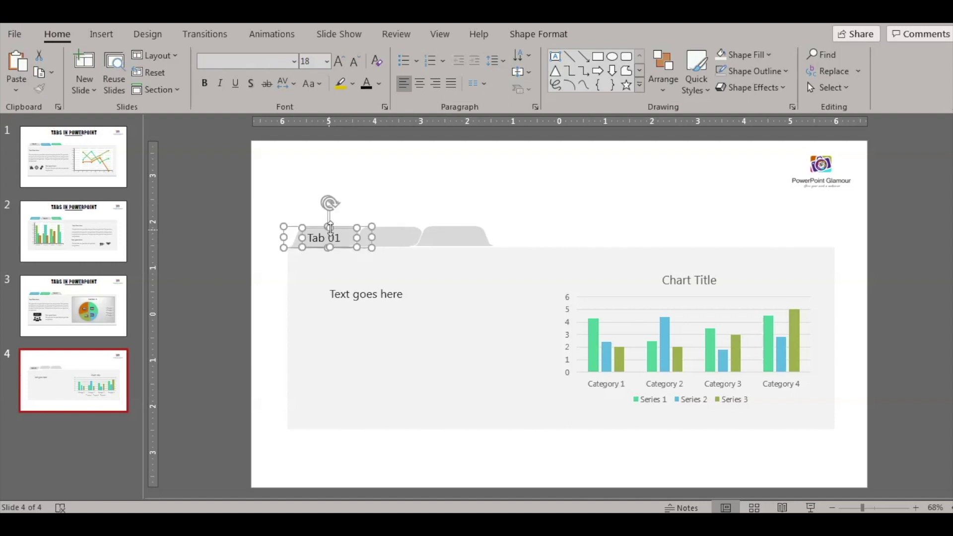
right_click(330, 228)
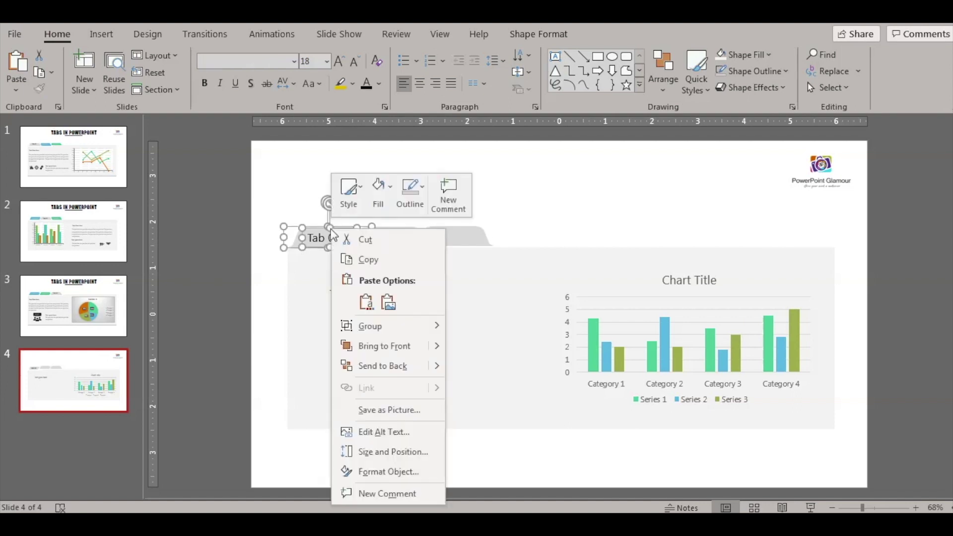
Bring Tab 01 and its label to front, and send the third tab to back
left_click(400, 347)
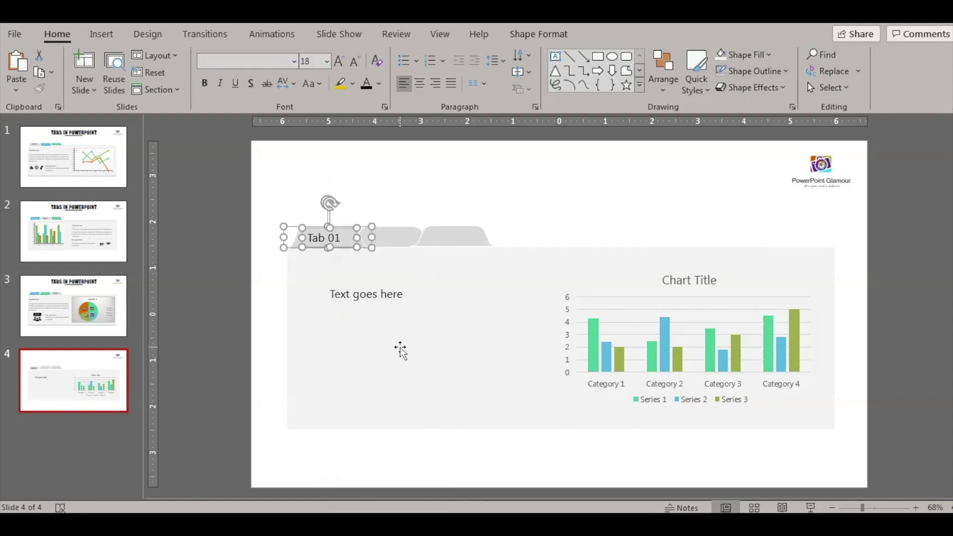
left_click(462, 236)
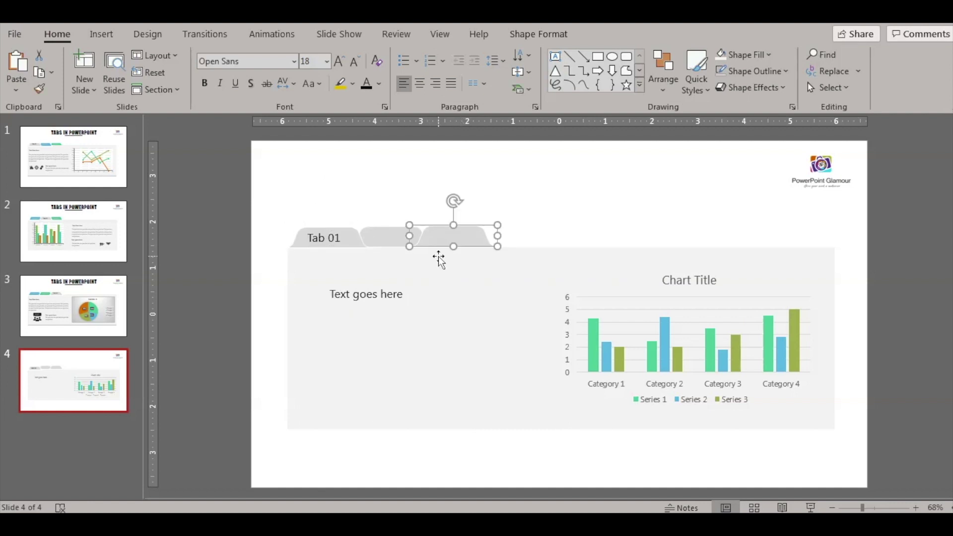
right_click(459, 240)
left_click(514, 351)
left_click(391, 238)
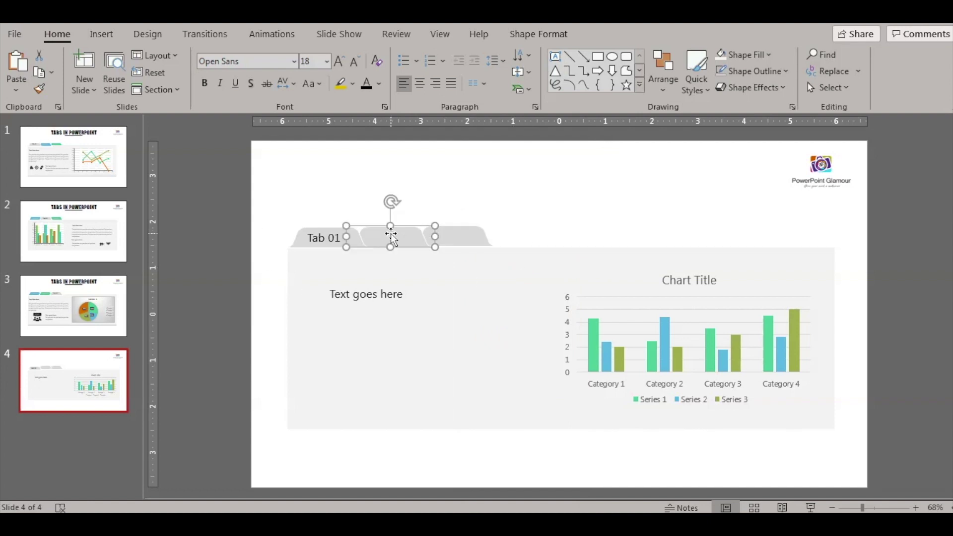
Fill the middle tab with the chart's green Series 1 colour using the eyedropper
left_click(775, 54)
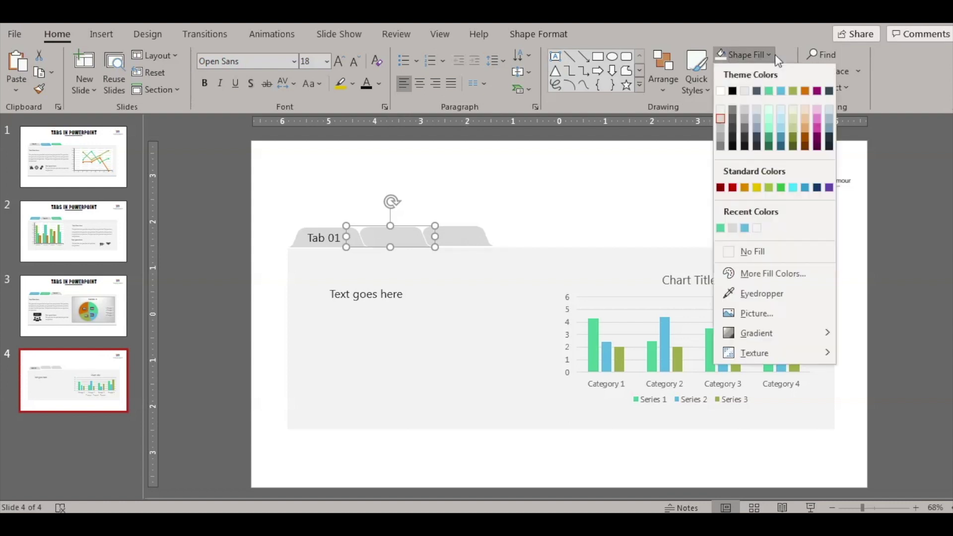
left_click(775, 293)
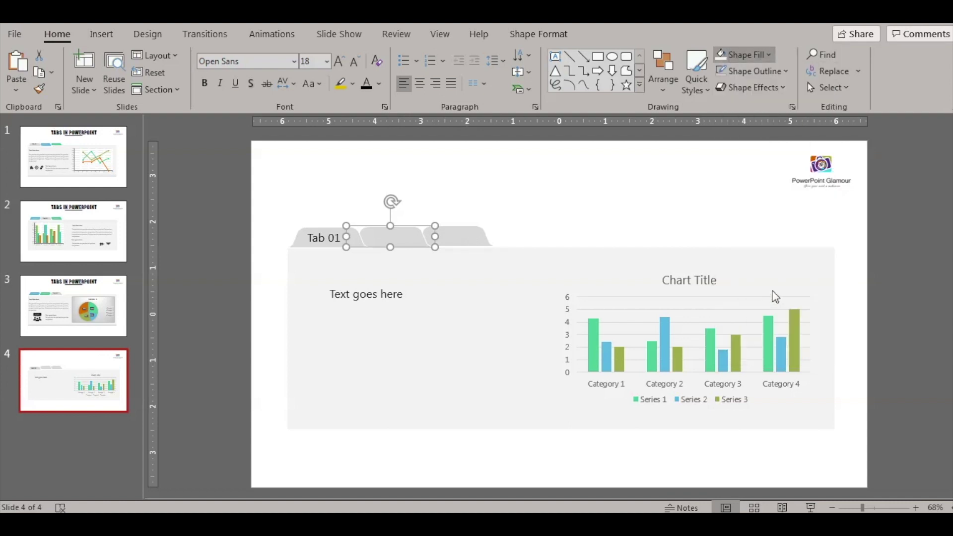
left_click(654, 351)
Fill the third tab with the olive Series 3 colour using the eyedropper
left_click(464, 234)
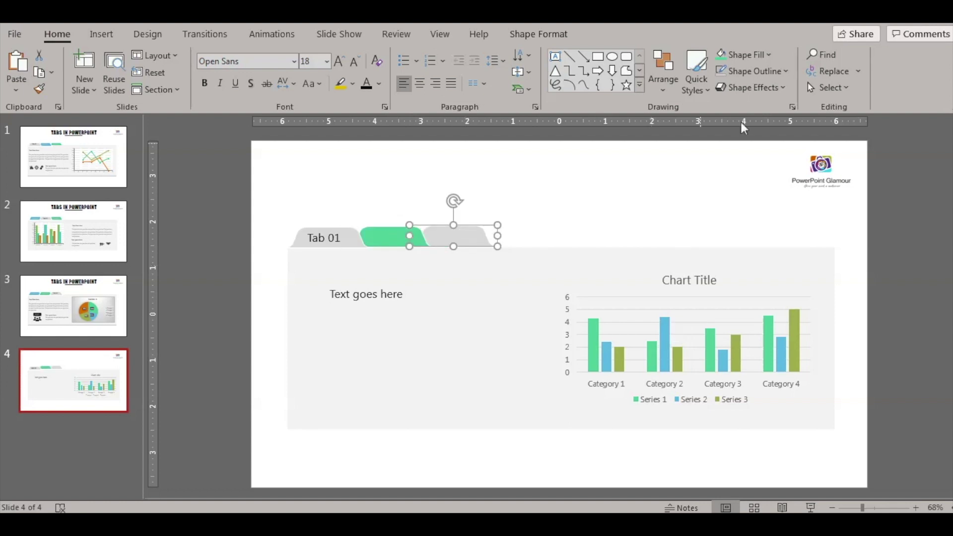
left_click(772, 55)
left_click(772, 292)
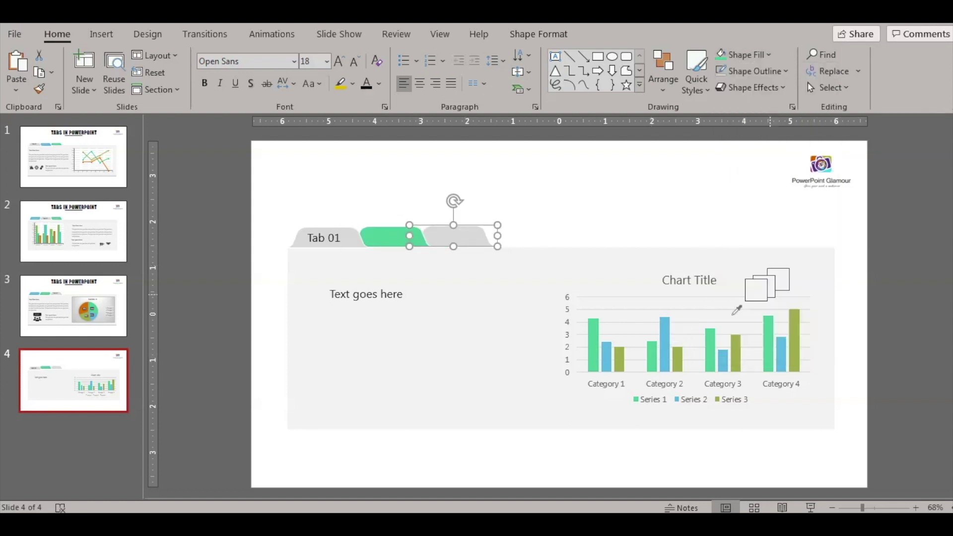
left_click(684, 352)
left_click(570, 175)
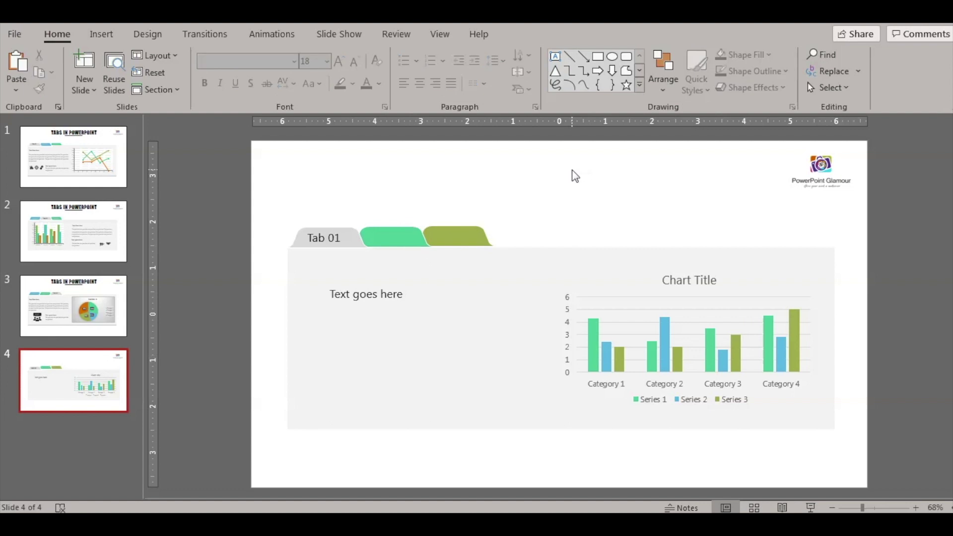
Copy the Tab 01 label onto the green and olive tabs, relabelled 'Tab 02' and 'Tab 03'
left_click(331, 238)
left_click_drag(341, 228, 409, 226)
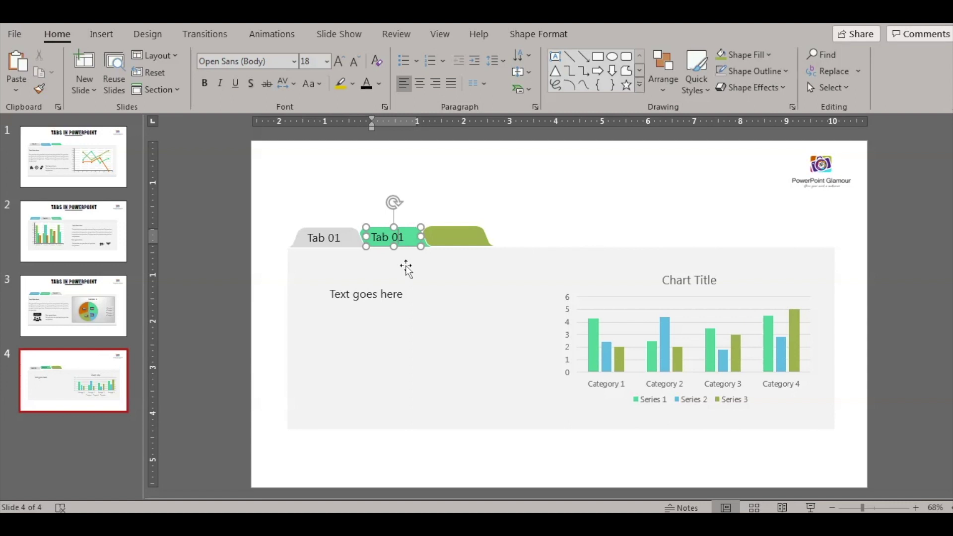
left_click(415, 230)
left_click_drag(418, 235, 469, 237)
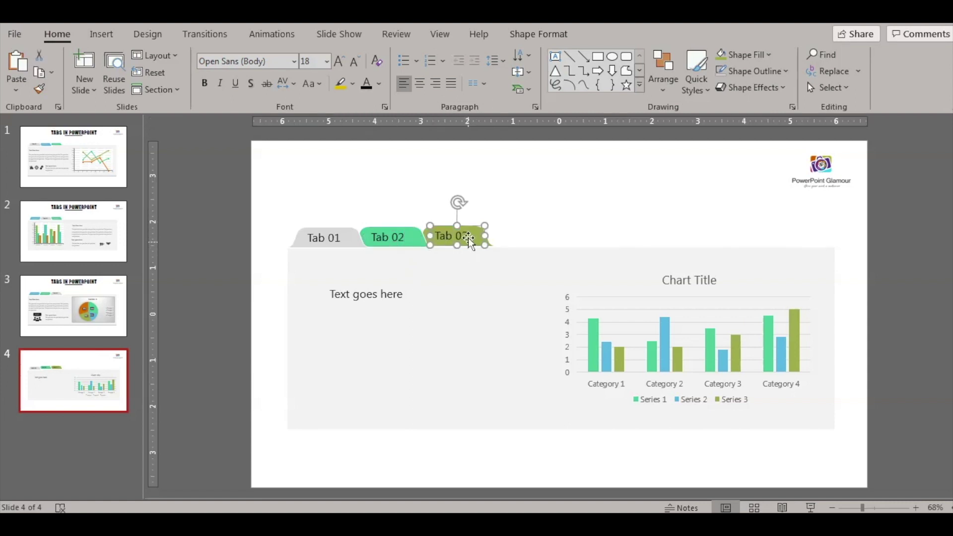
left_click(470, 235)
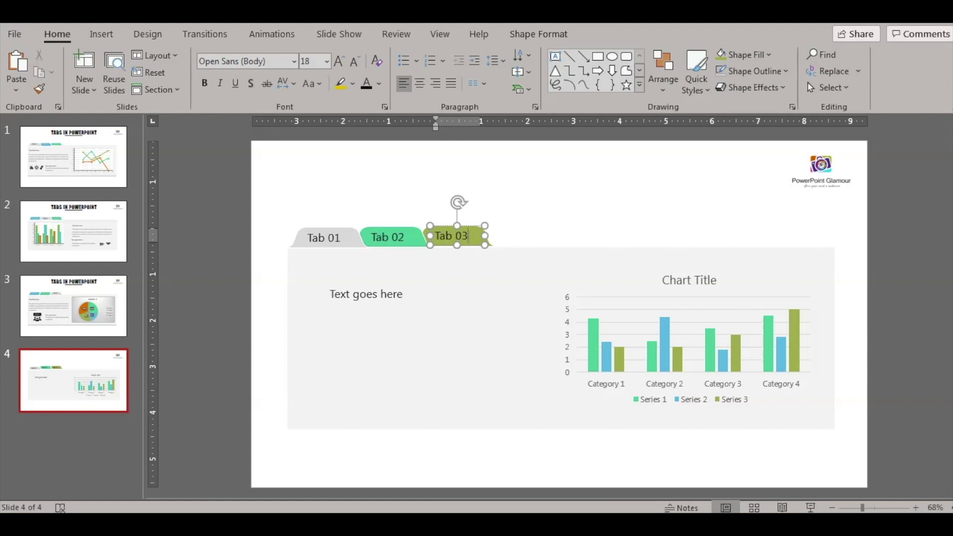
left_click(464, 226)
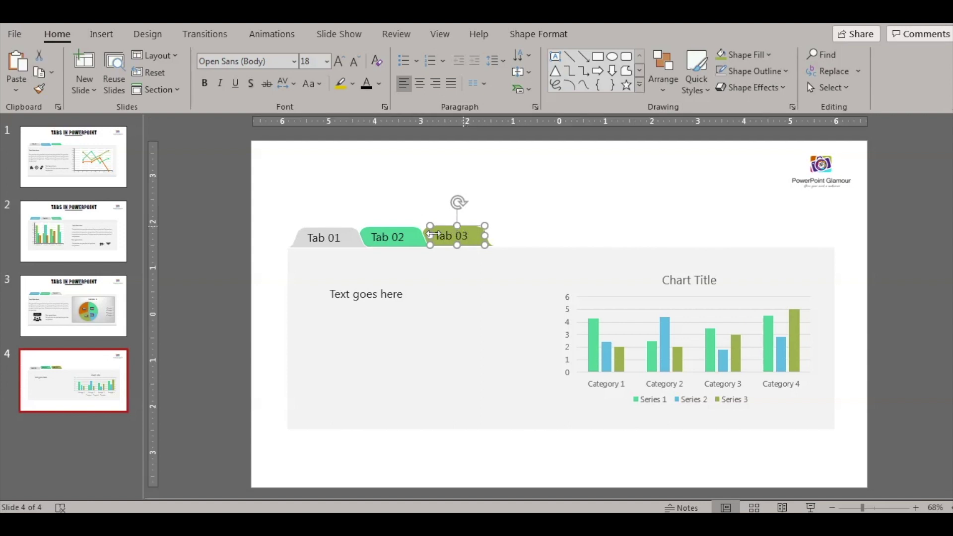
Make the Tab 02 and Tab 03 label text white
left_click(395, 238, "shift")
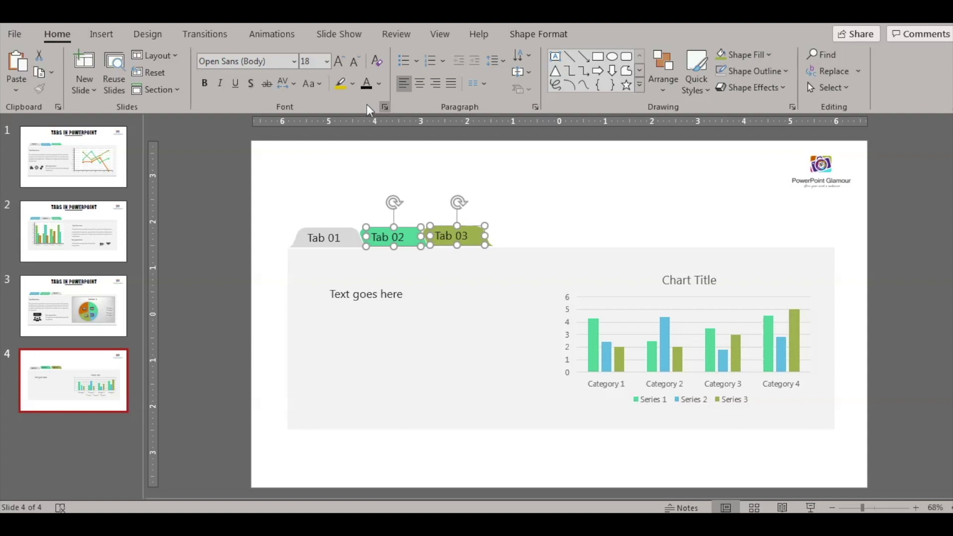
left_click(379, 85)
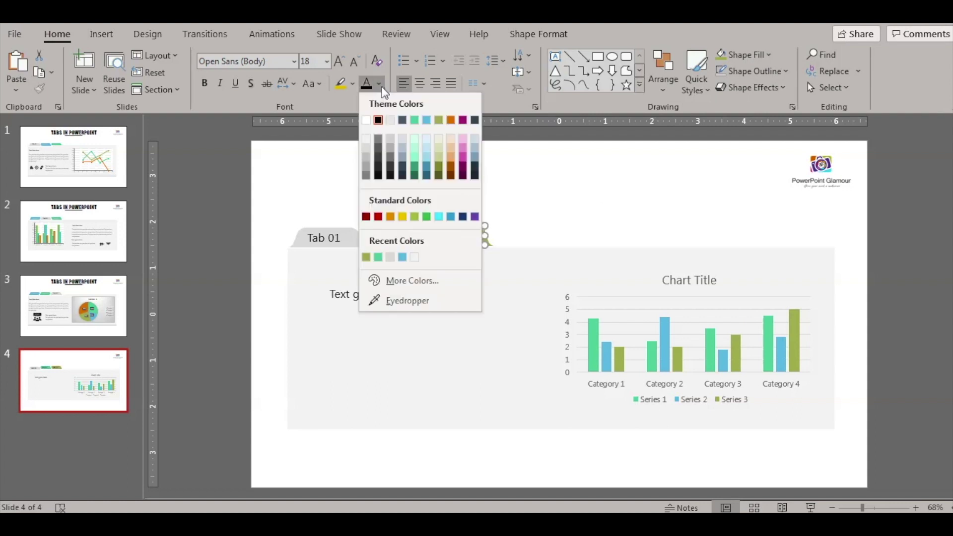
left_click(367, 149)
left_click(549, 224)
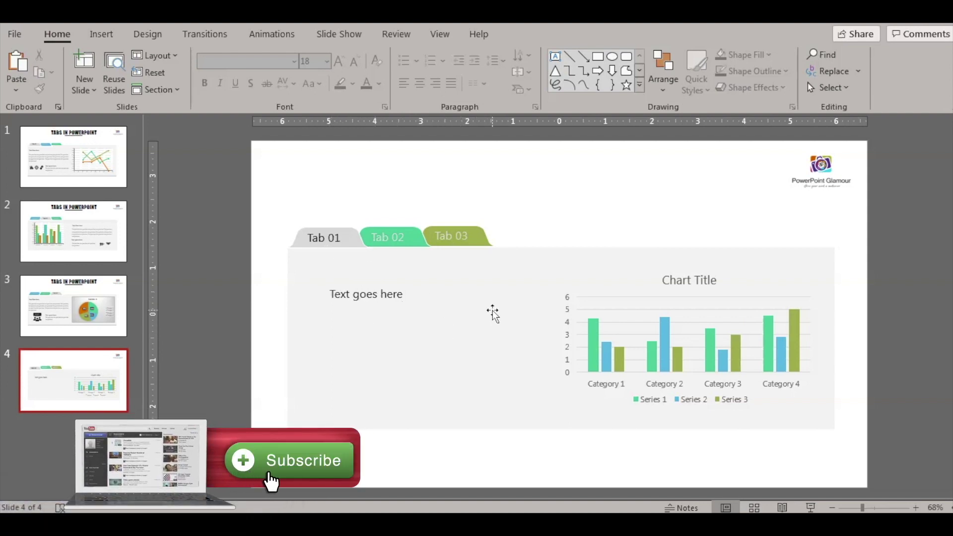
Duplicate slides 4 and 5 to create the tabbed copies as slides 5 and 6
right_click(69, 397)
left_click(154, 218)
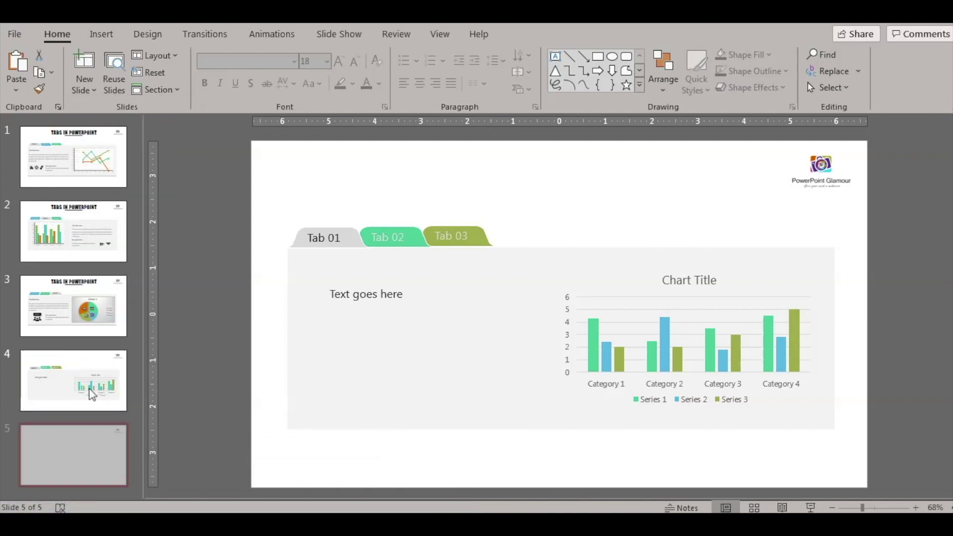
right_click(63, 457)
left_click(147, 276)
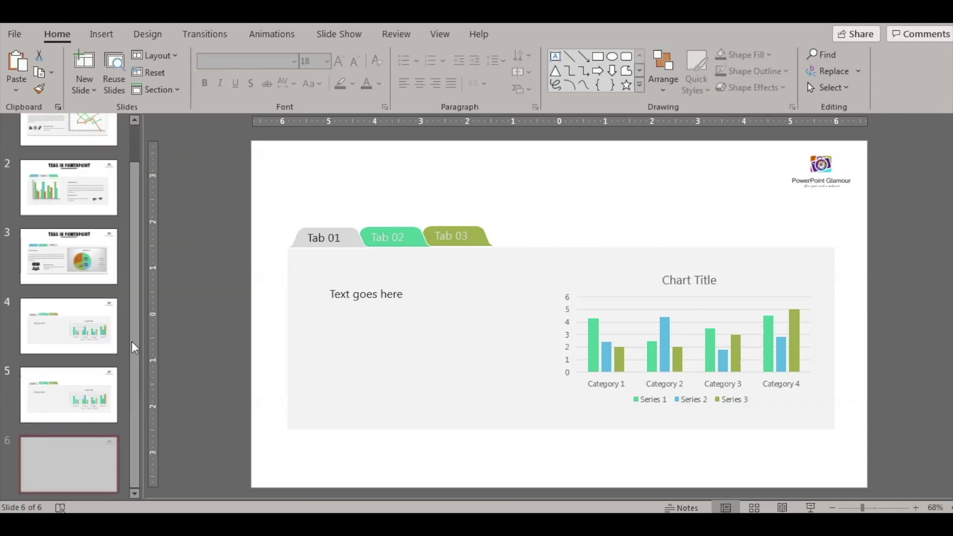
left_click(83, 327)
left_click(66, 371)
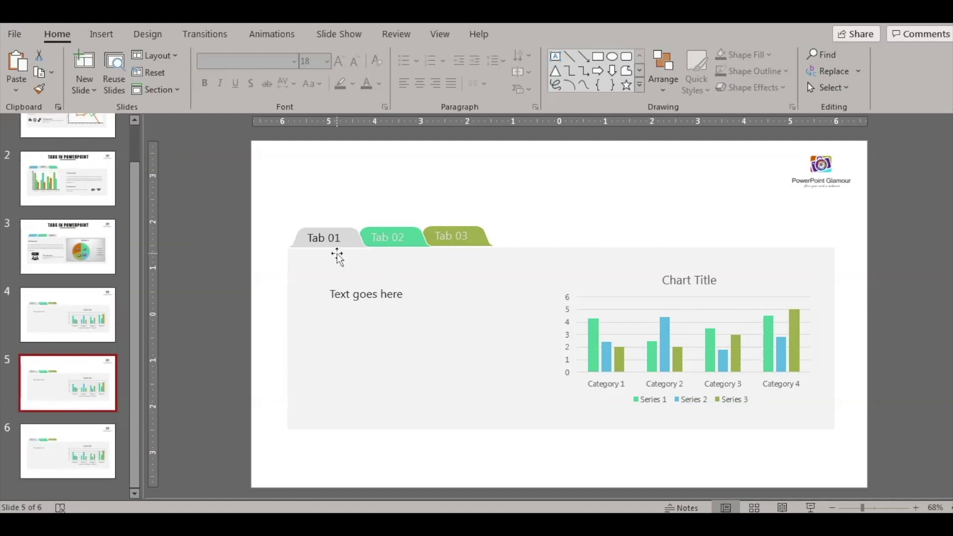
On slide 5, bring Tab 02 in front of its neighbouring tabs
left_click(413, 231)
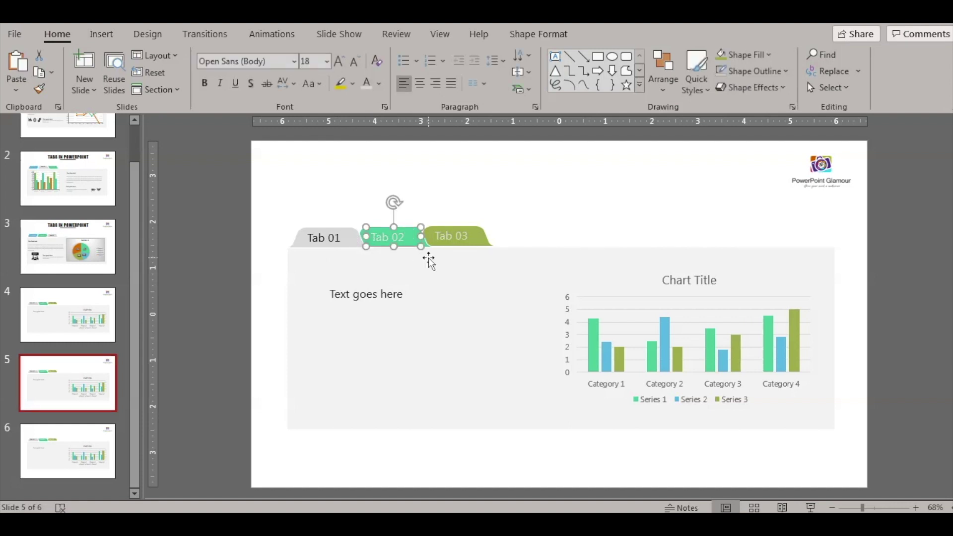
left_click(430, 248, "ctrl")
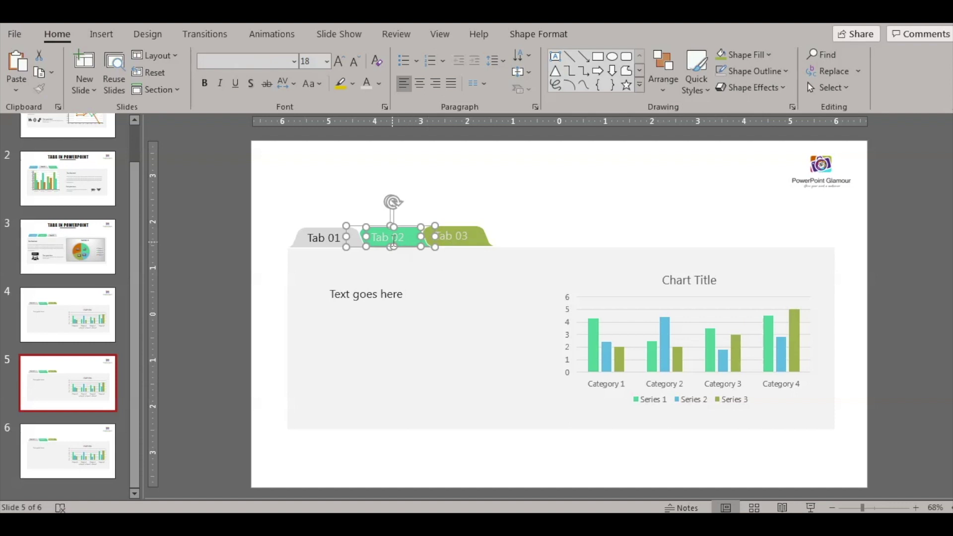
right_click(403, 225)
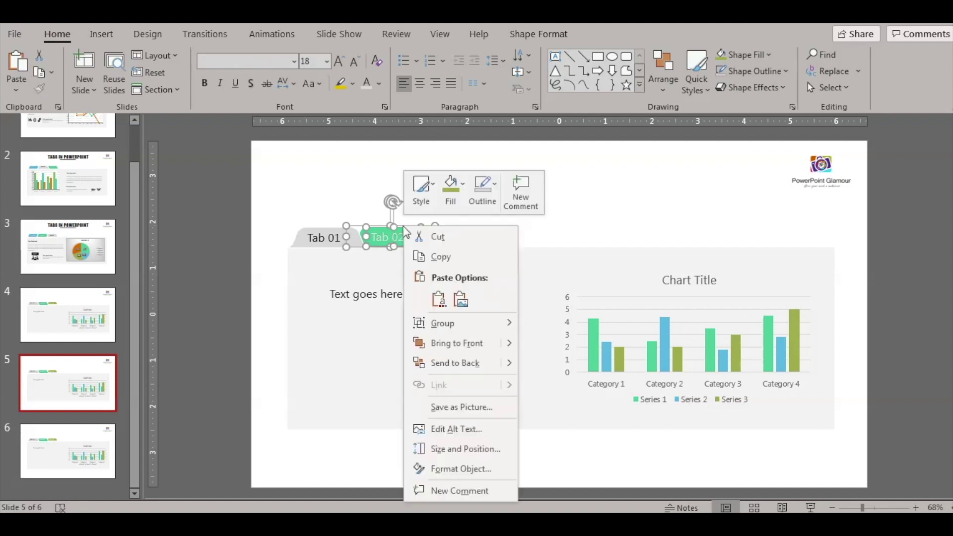
left_click(461, 345)
key("Escape")
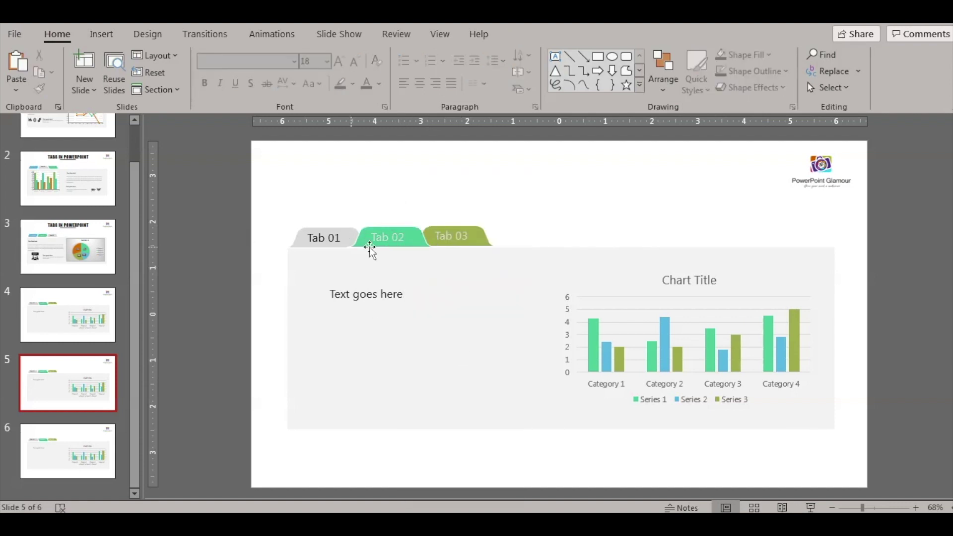
Fill Tab 02 with Tab 01's grey and make its text dark
left_click(410, 232)
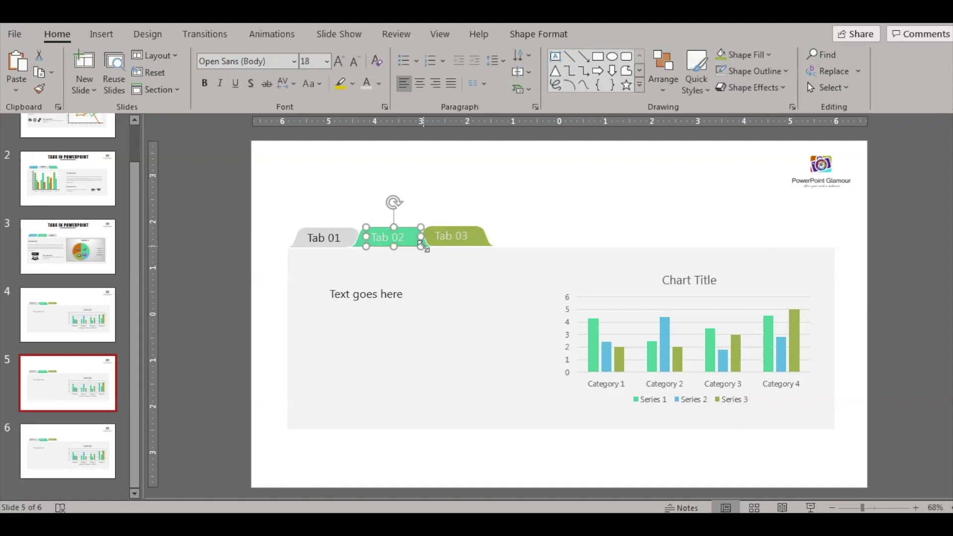
left_click(768, 54)
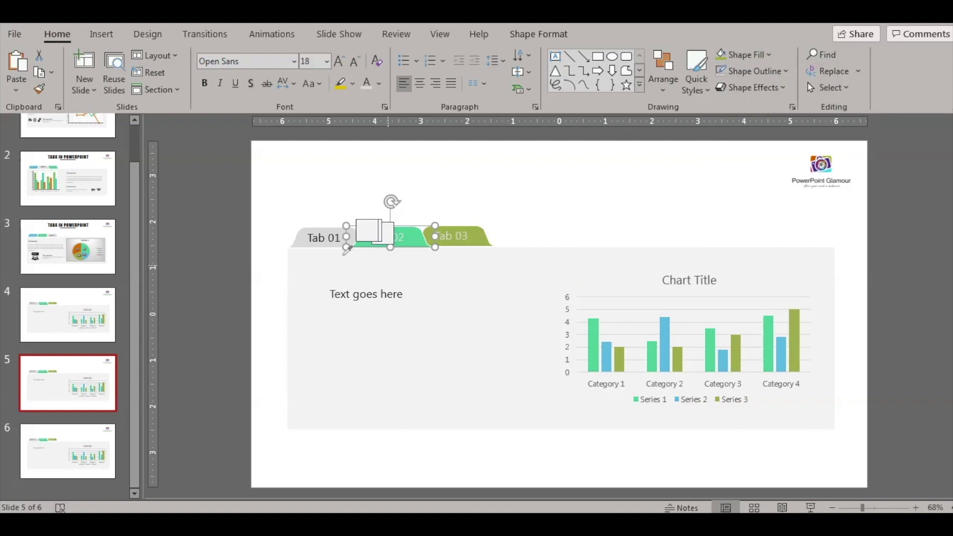
left_click(307, 233)
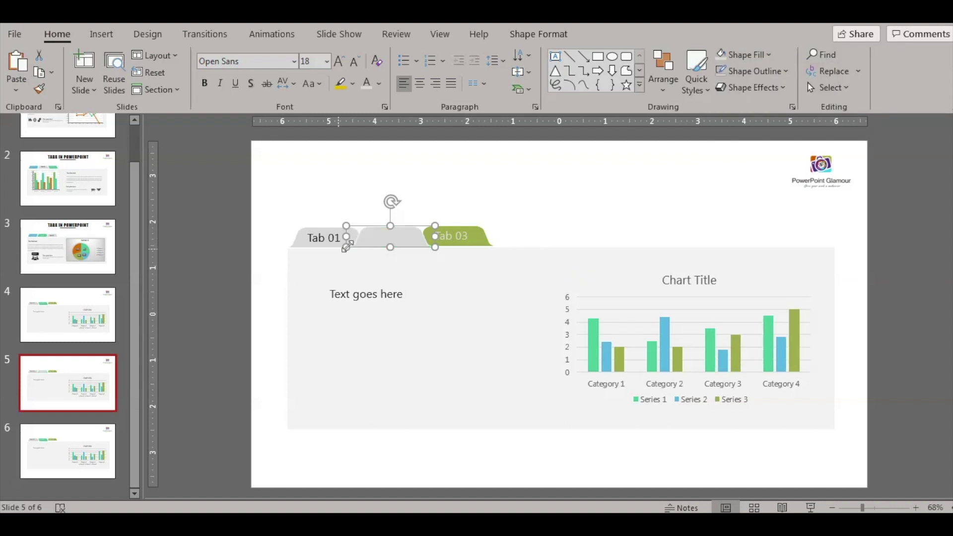
left_click(398, 240, "shift")
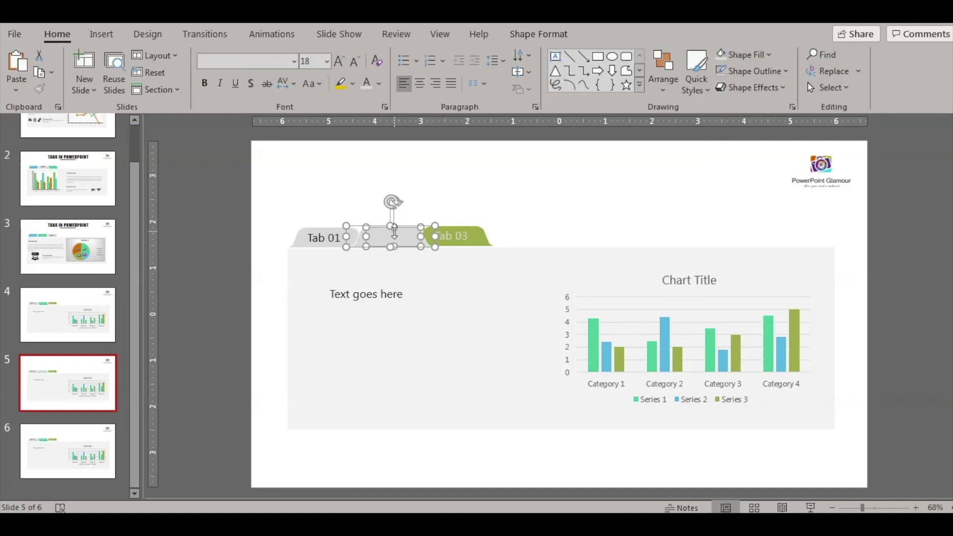
left_click(381, 85)
left_click(380, 124)
left_click(279, 204)
left_click(300, 241)
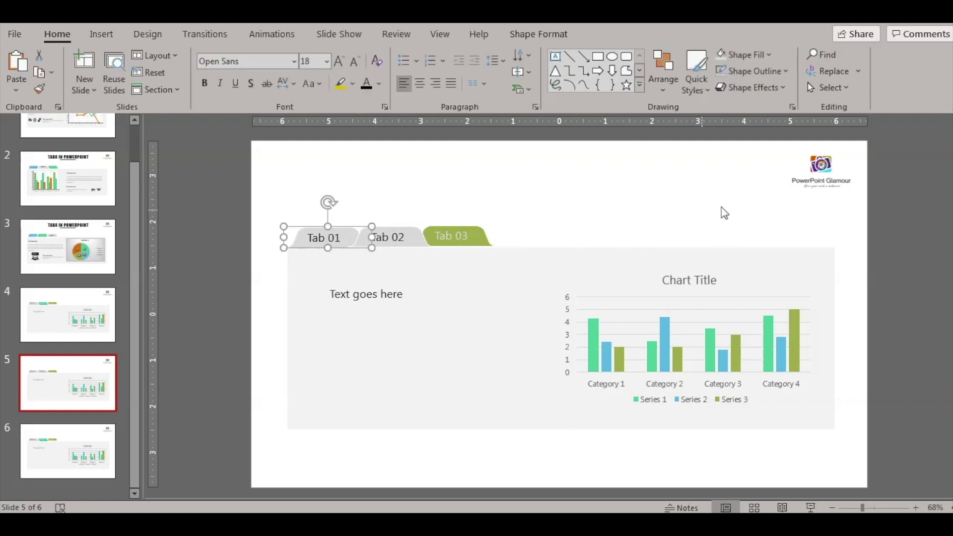
Fill Tab 01 with the blue sampled from the Series 2 bars
left_click(775, 57)
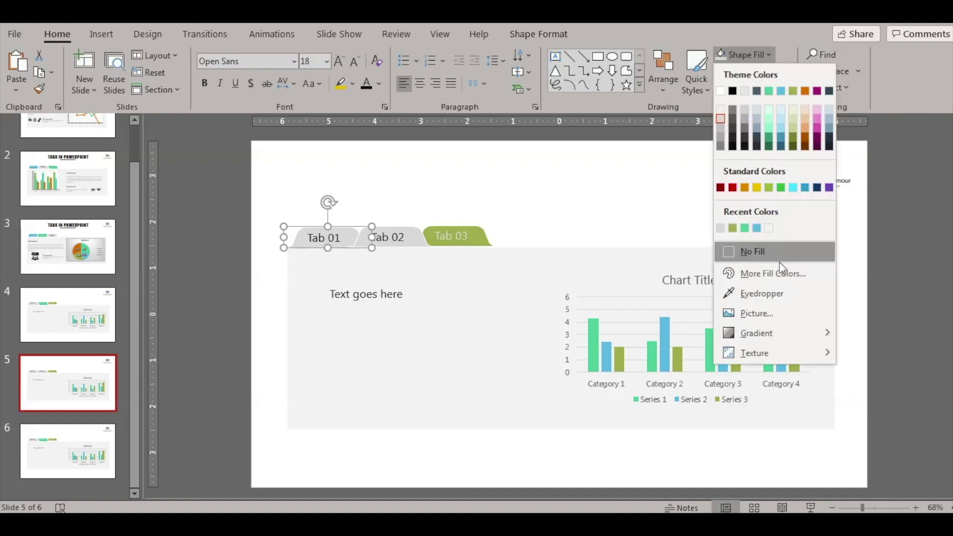
left_click(777, 296)
left_click(667, 353)
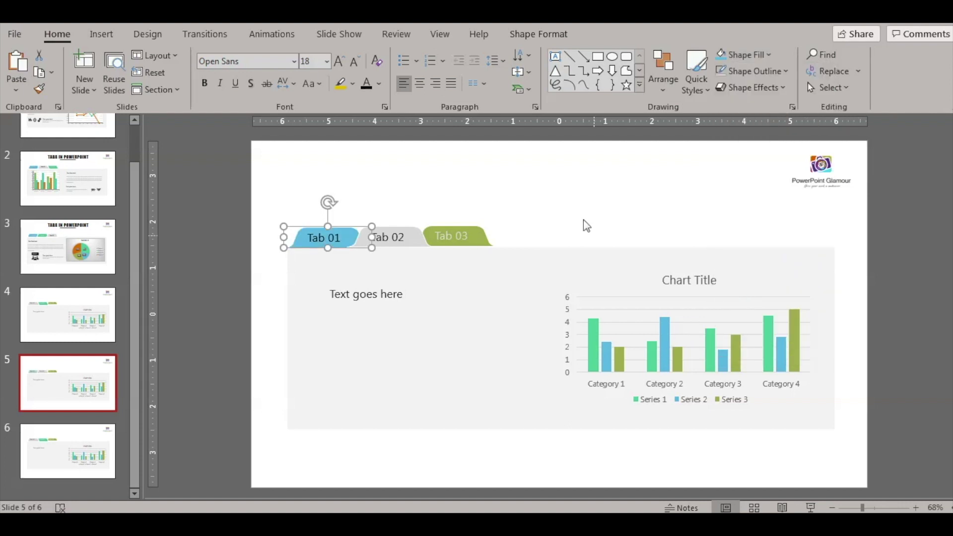
left_click(577, 211)
Set Tab 01's text to light grey (White, Background 1, Darker 25%)
left_click(344, 231)
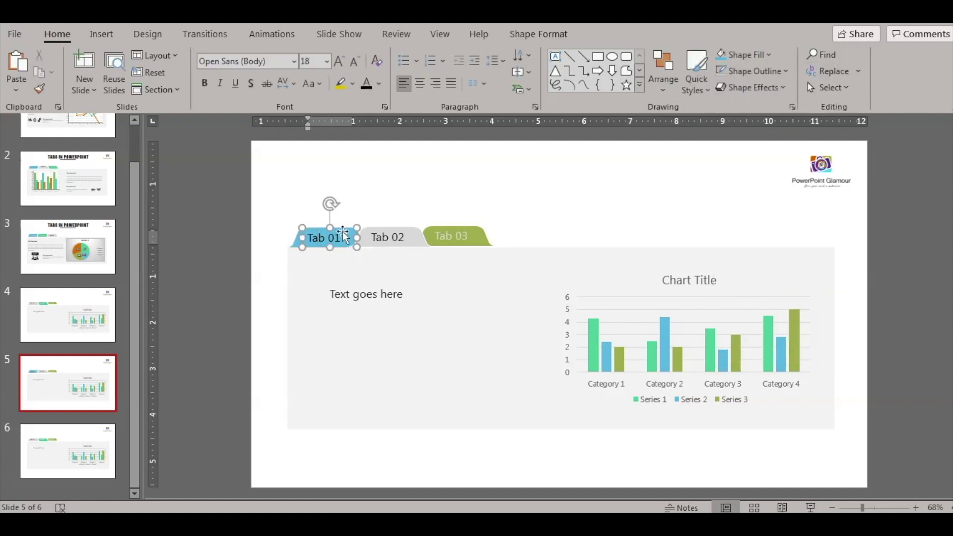
left_click(344, 231)
left_click(378, 83)
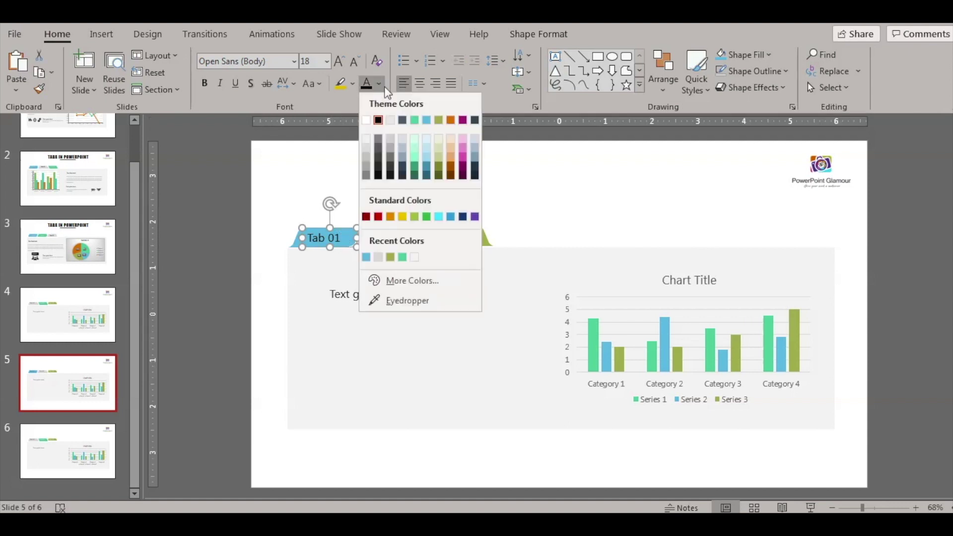
left_click(369, 154)
left_click(535, 201)
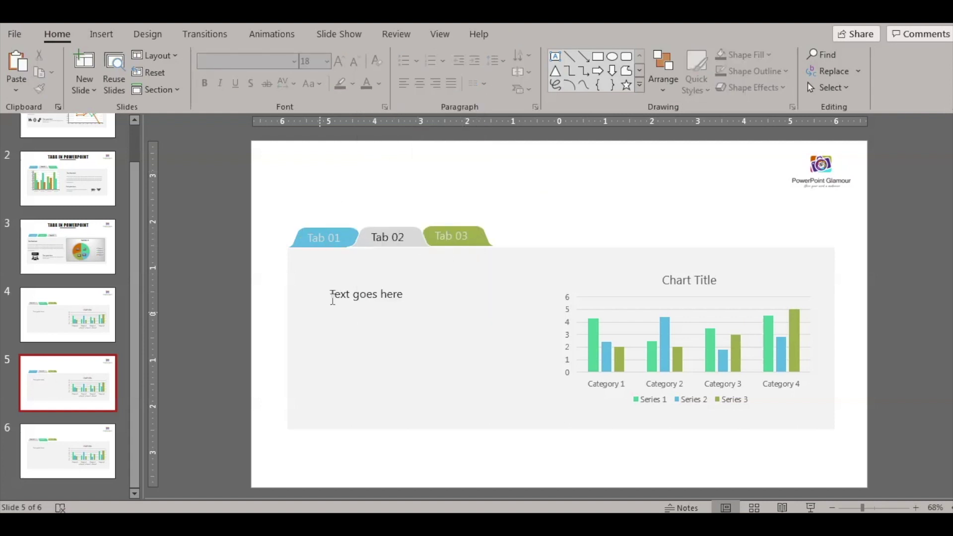
On slide 6, bring Tab 03 to the front and make its text black
left_click(70, 453)
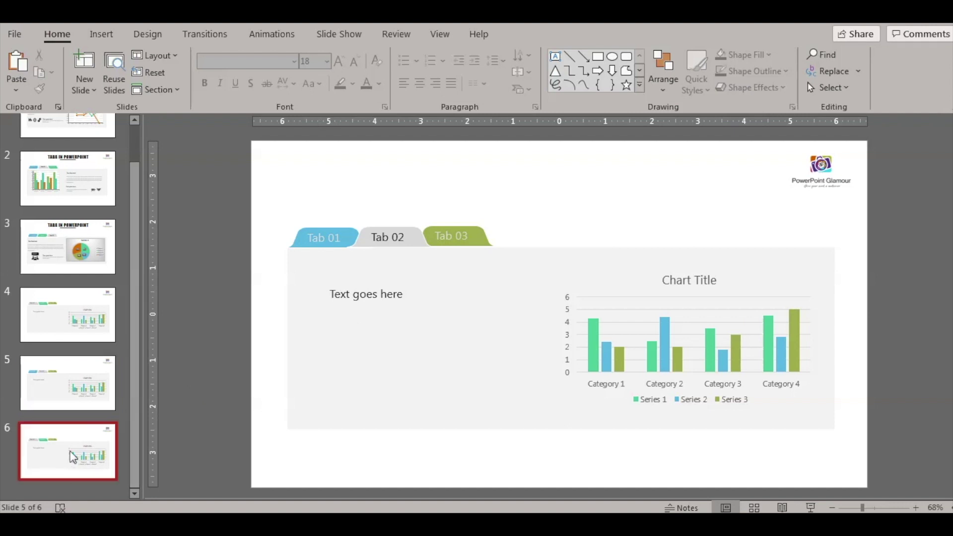
left_click(464, 243)
left_click(487, 238, "shift")
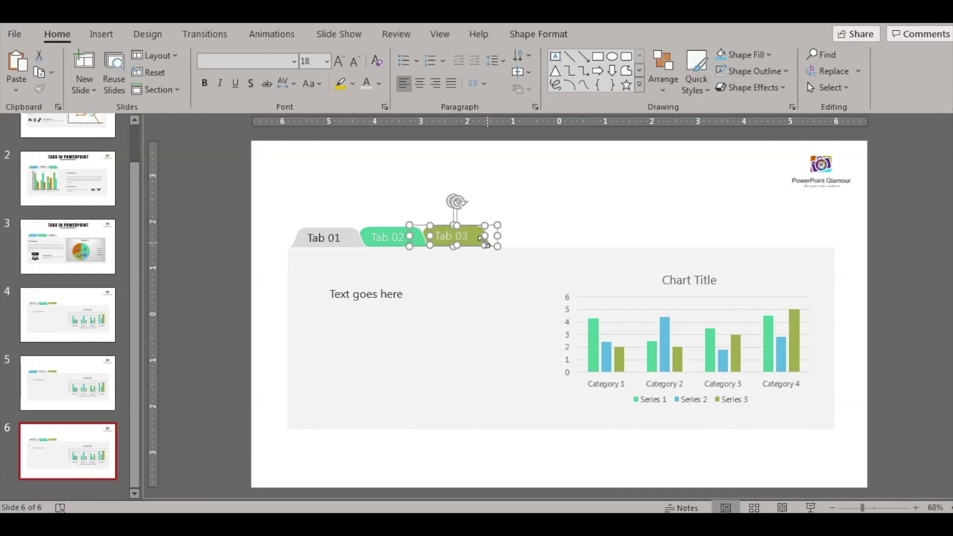
right_click(481, 233)
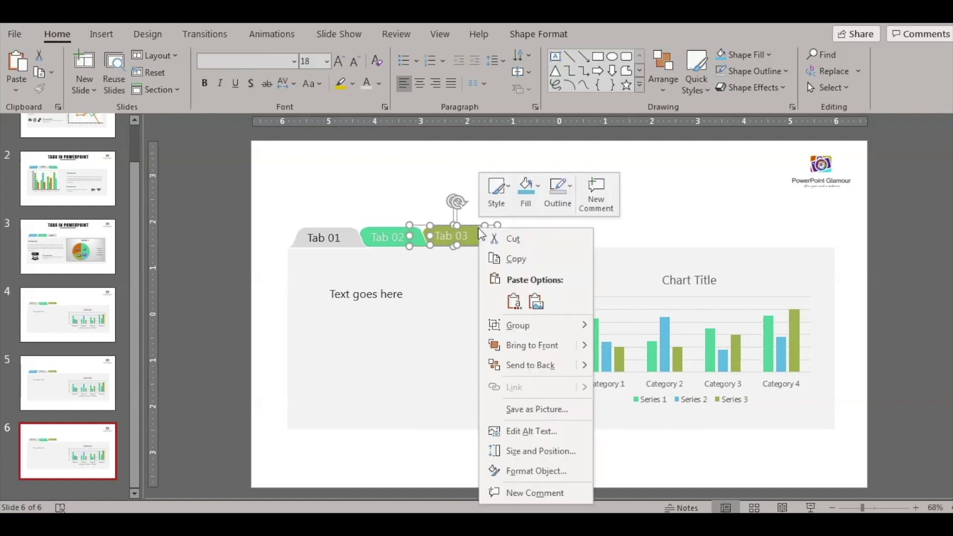
left_click(532, 346)
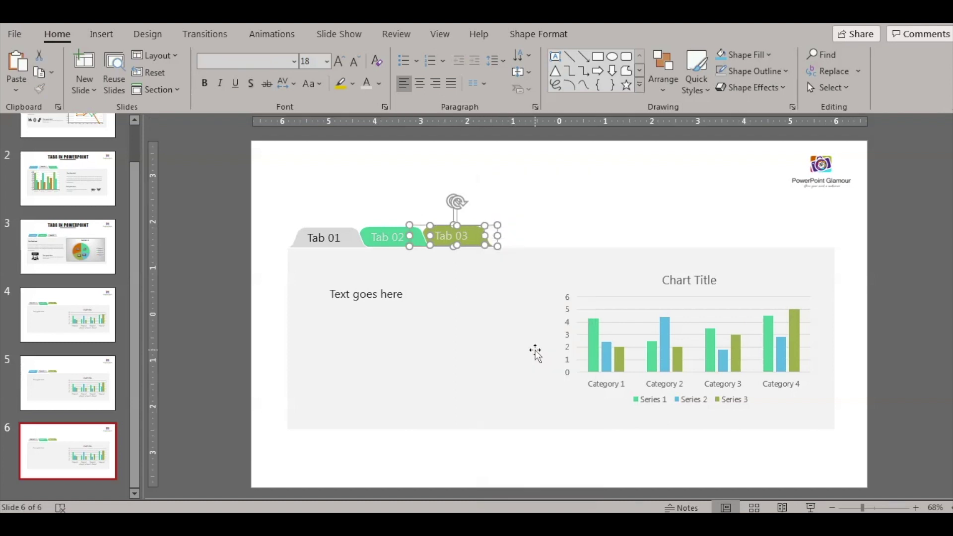
left_click(381, 85)
left_click(381, 119)
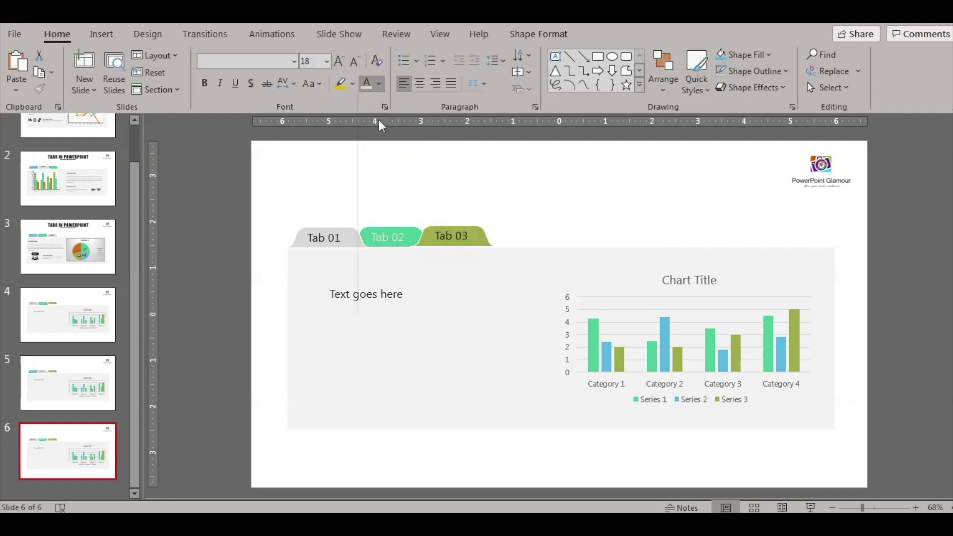
Send Tab 01 to the back, behind Tab 02
left_click(344, 229)
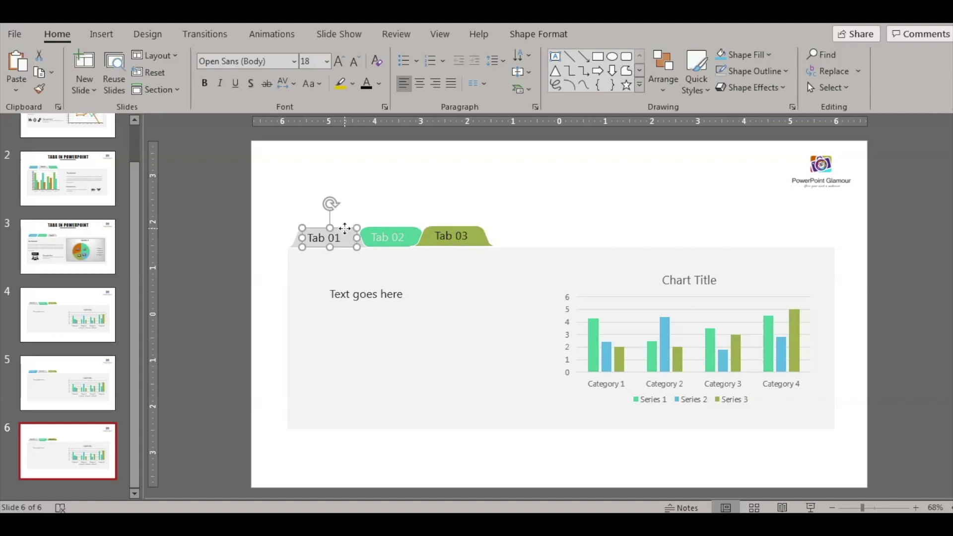
left_click(363, 247, "shift")
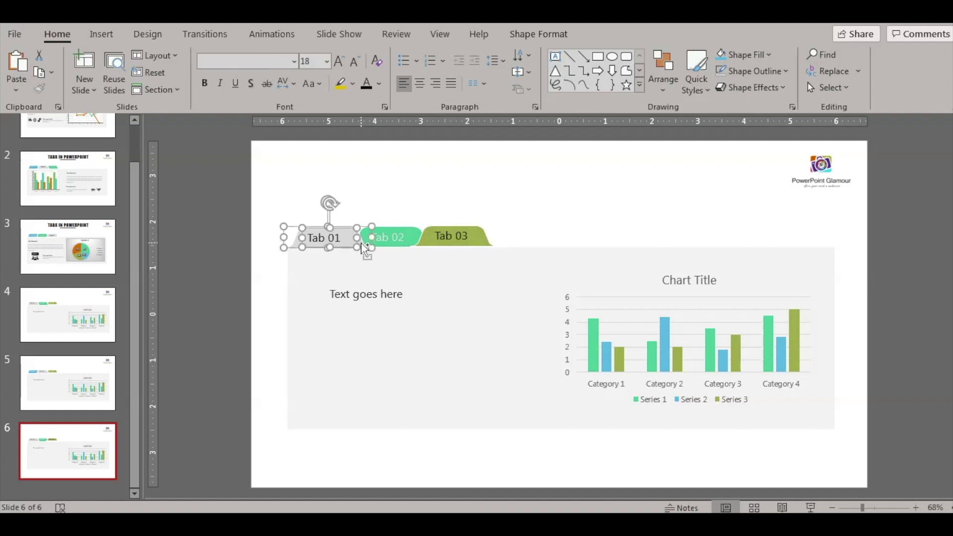
right_click(357, 238)
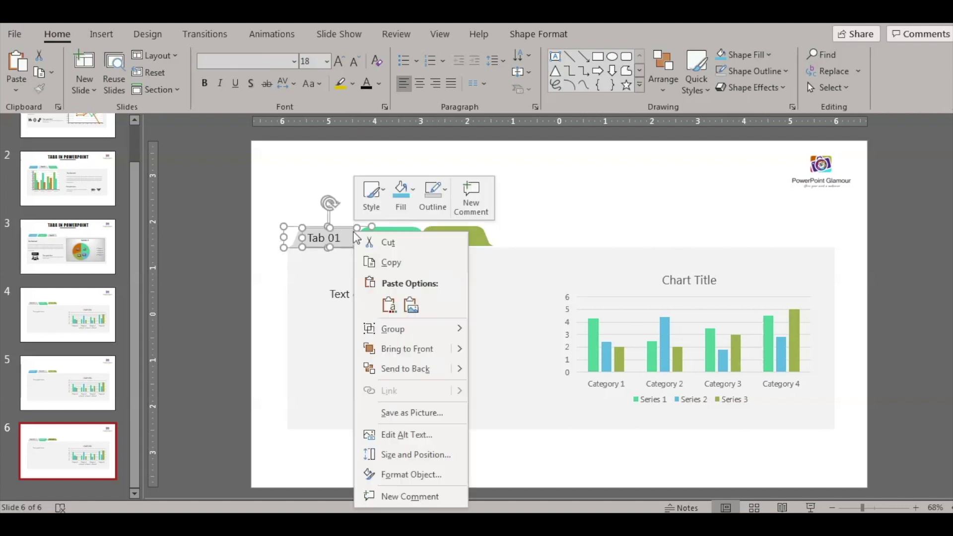
left_click(406, 369)
left_click(258, 198)
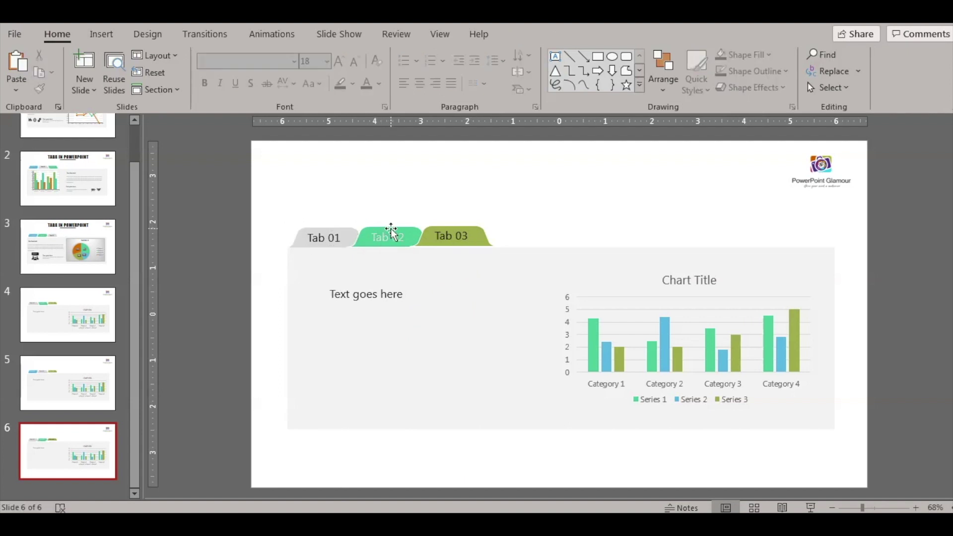
Fill Tab 03 with Tab 01's grey using the eyedropper
left_click(486, 235)
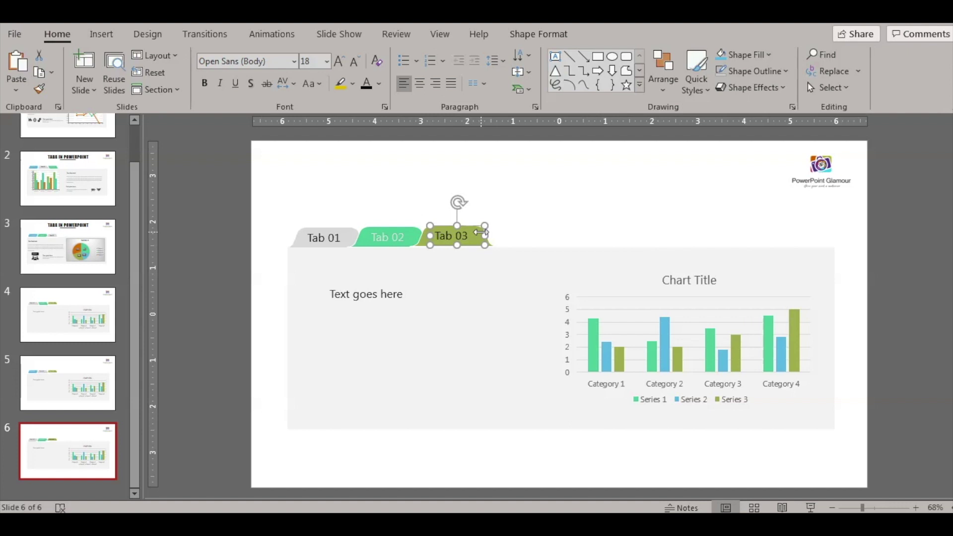
left_click(425, 248, "shift")
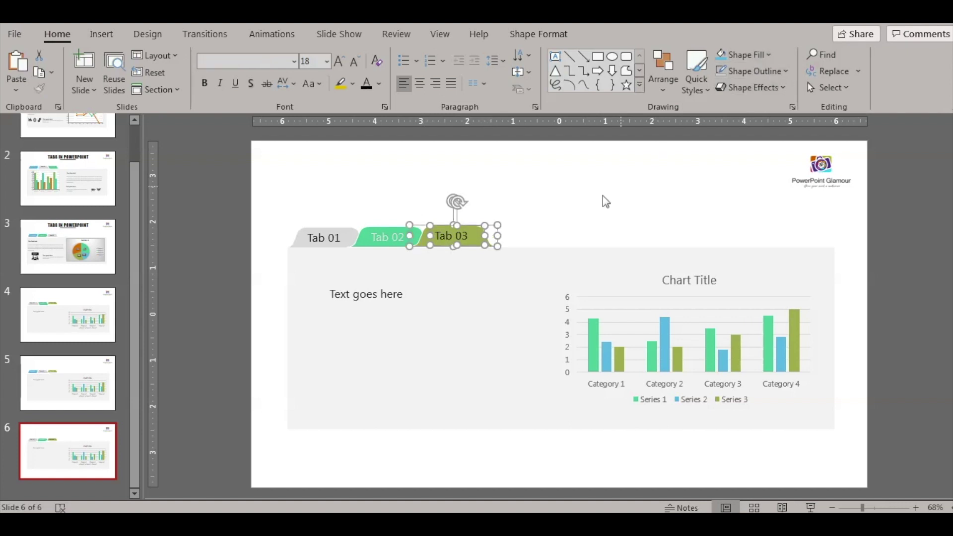
left_click(571, 213)
left_click(422, 248)
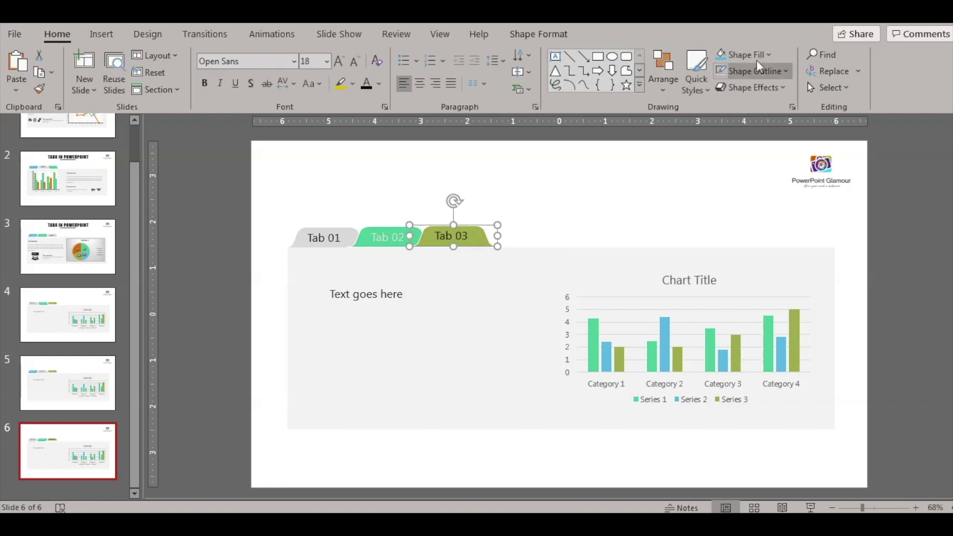
left_click(769, 55)
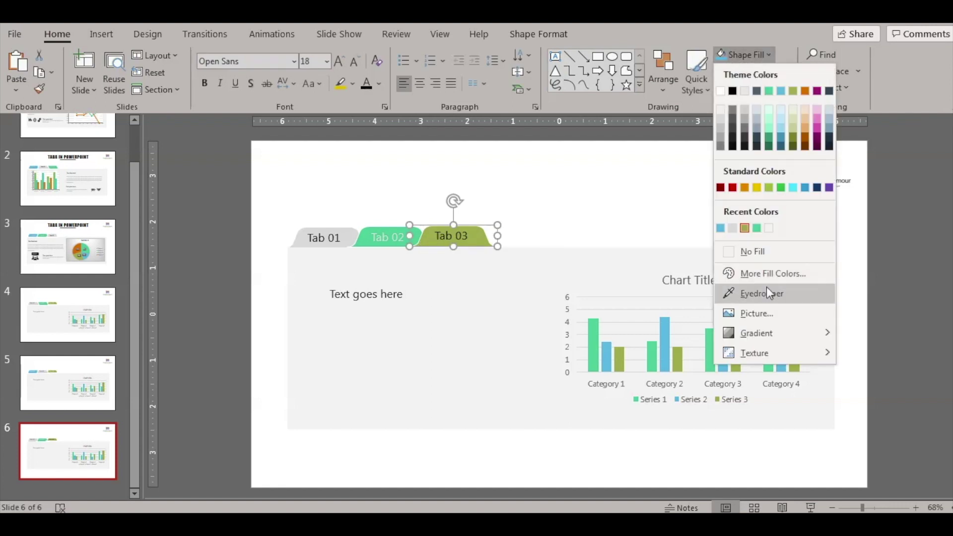
left_click(767, 287)
left_click(294, 242)
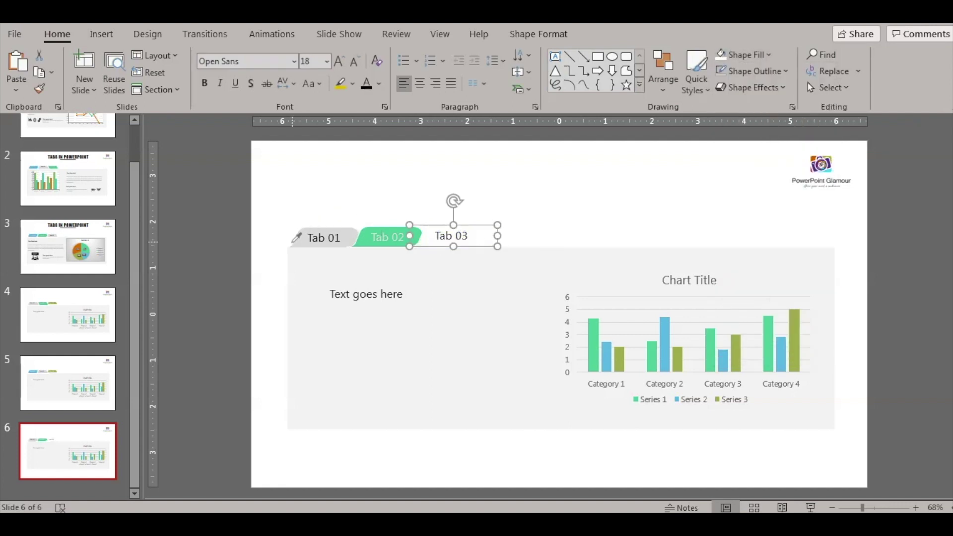
left_click(770, 55)
left_click(777, 294)
left_click(349, 236)
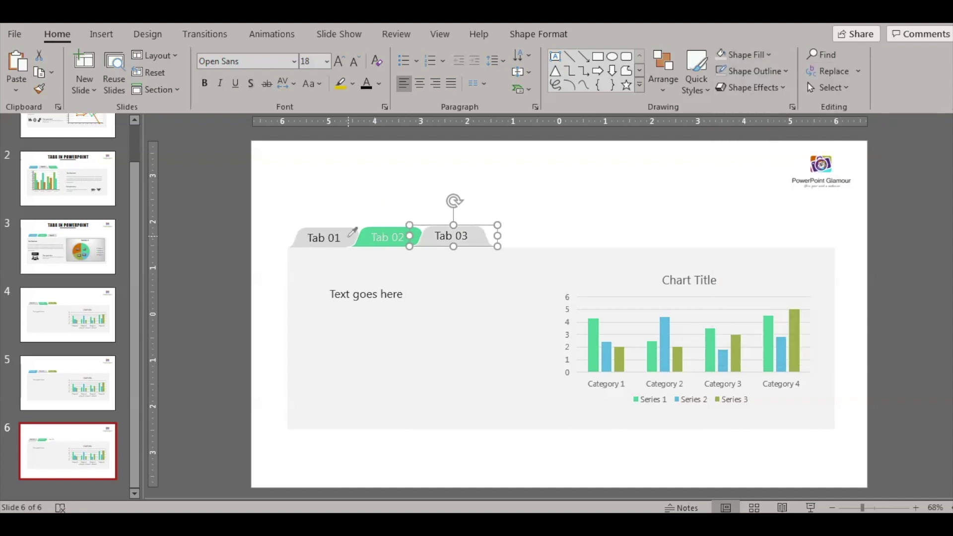
left_click(375, 210)
Make the text of slide 6's Tab 01 light grey
left_click(344, 231)
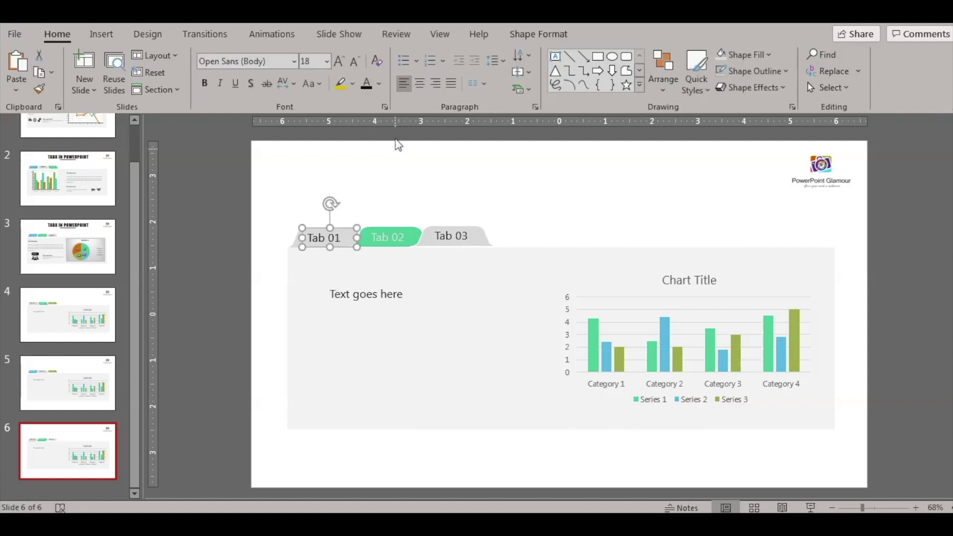
left_click(379, 84)
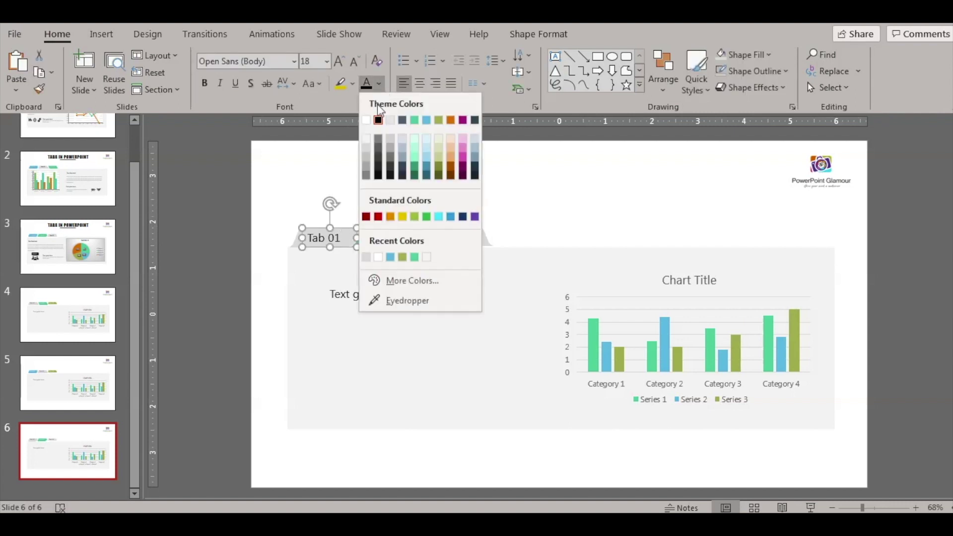
left_click(367, 157)
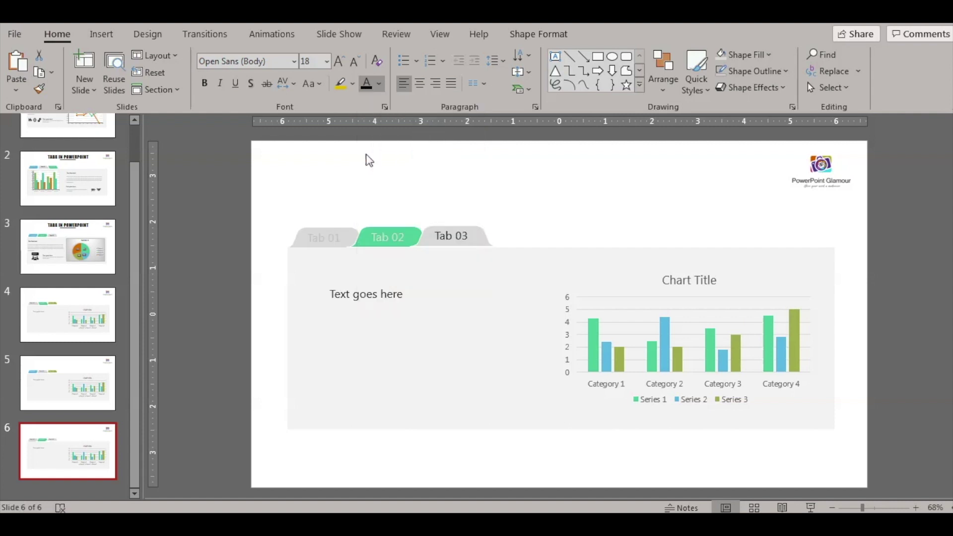
Fill Tab 01 with the chart's blue bar colour, then start the slide show from slide 4
left_click(293, 245)
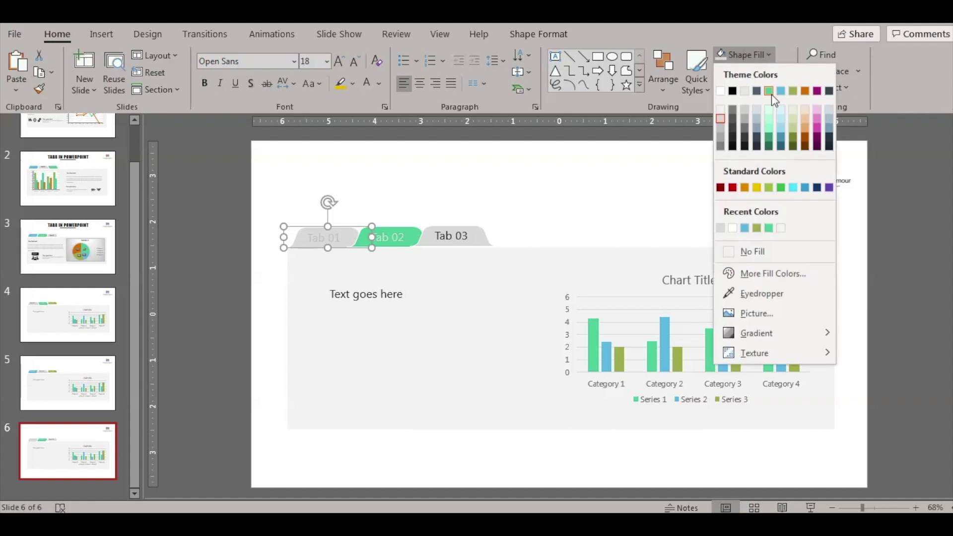
left_click(773, 53)
left_click(765, 294)
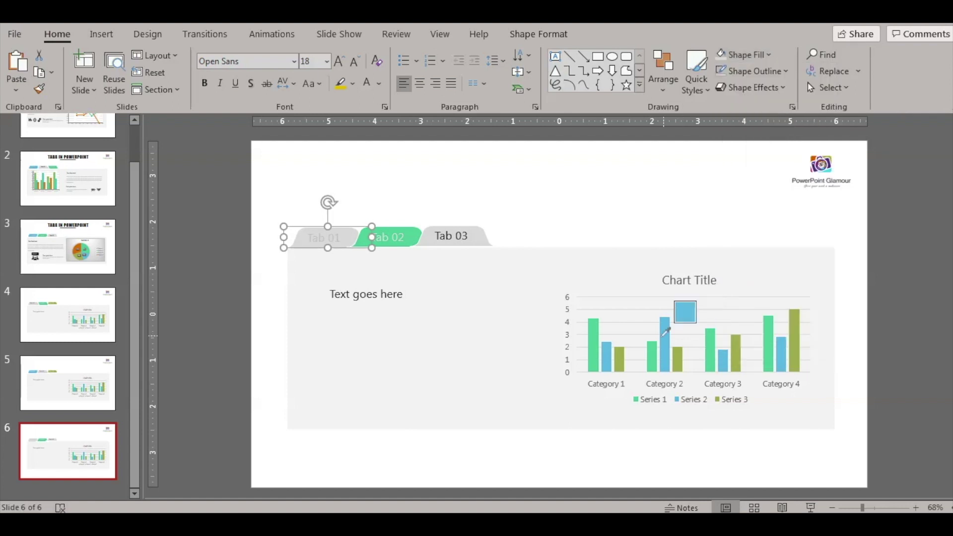
left_click(665, 338)
left_click(551, 237)
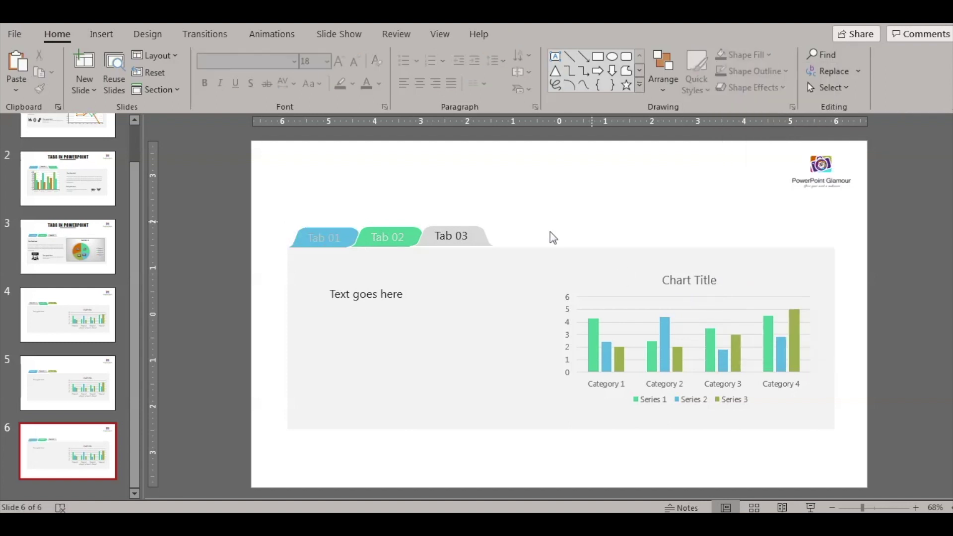
left_click(67, 314)
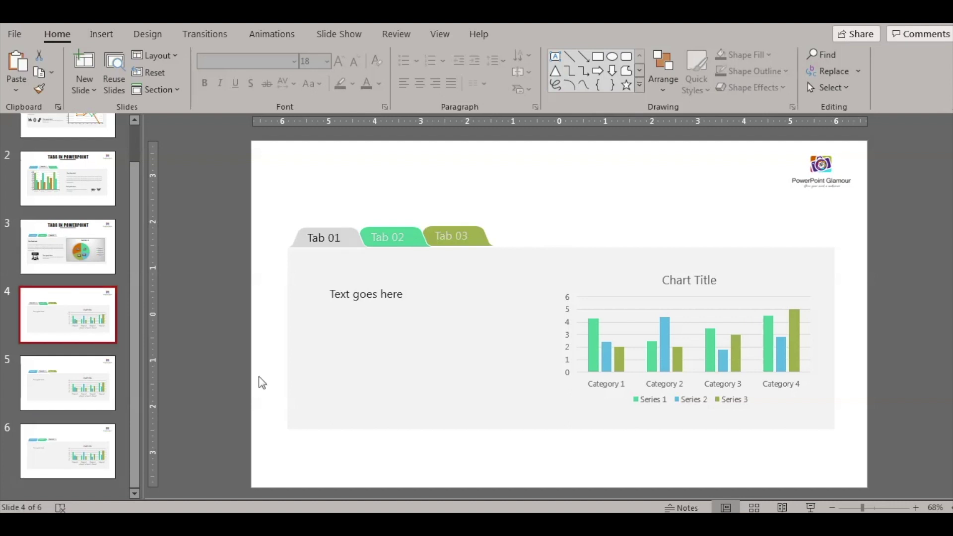
left_click(811, 505)
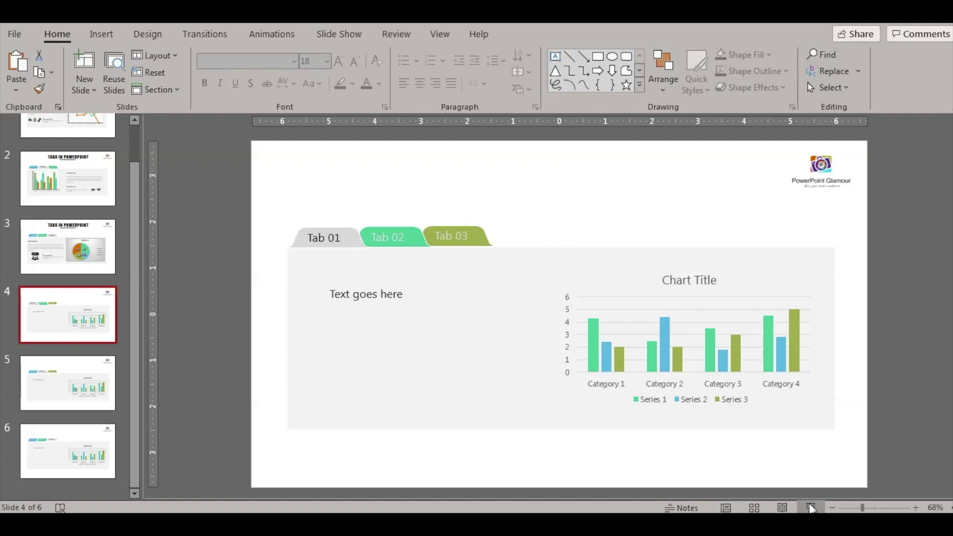
Step through the slides with arrow keys to check Tab 02 and Tab 03 activate, then exit
key("Right")
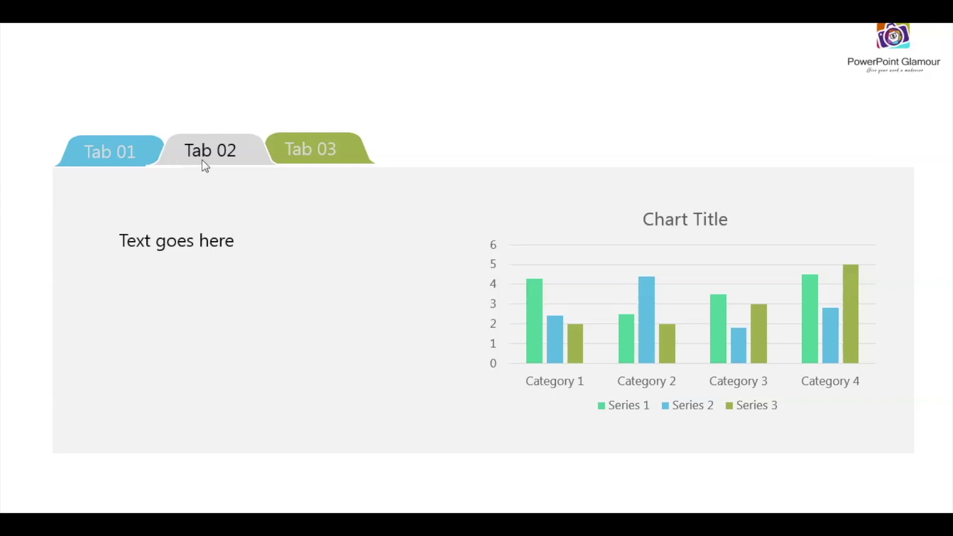
key("Right")
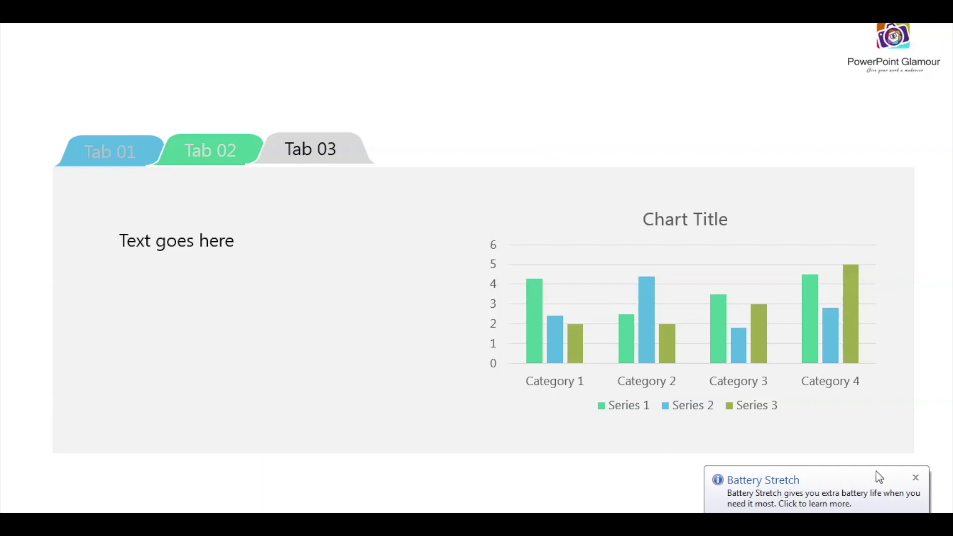
left_click(916, 478)
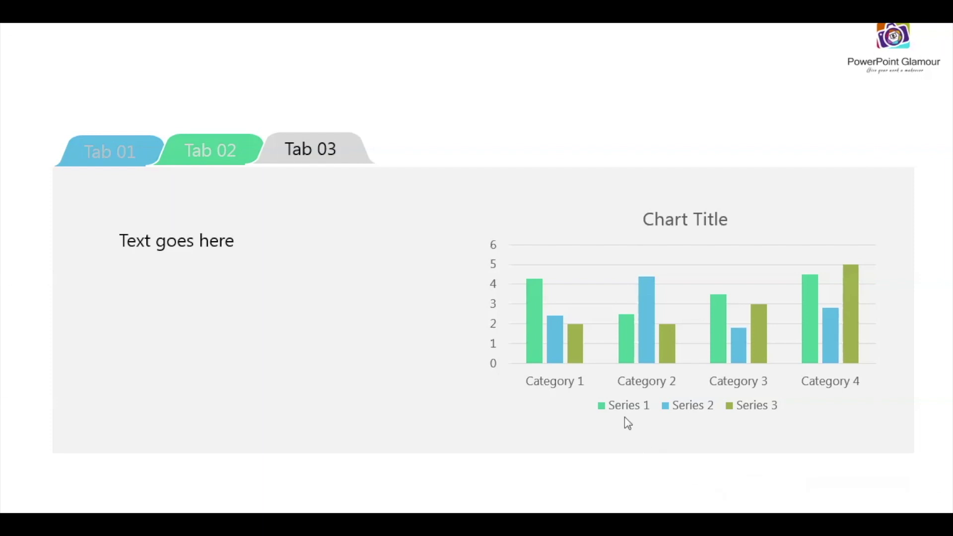
key("Left")
key("Left")
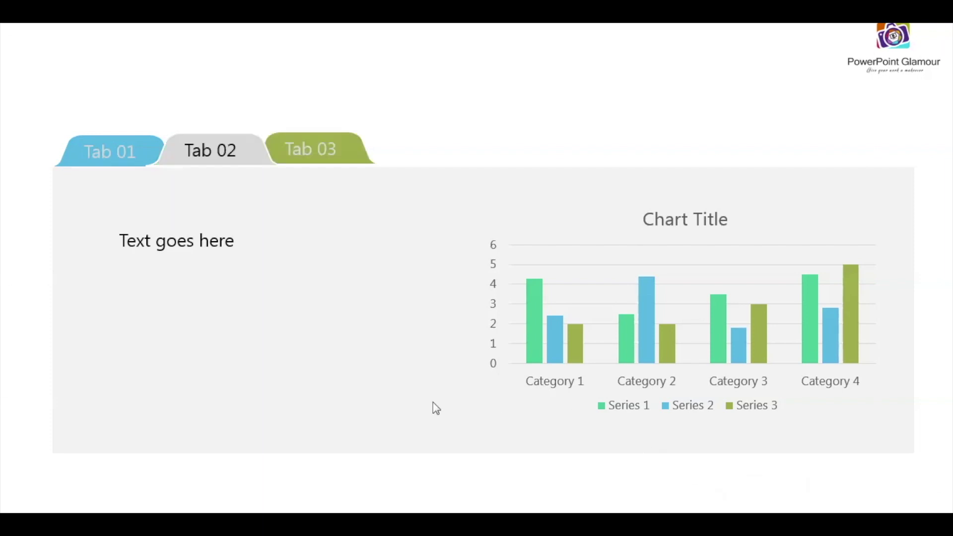
key("Right")
key("Right")
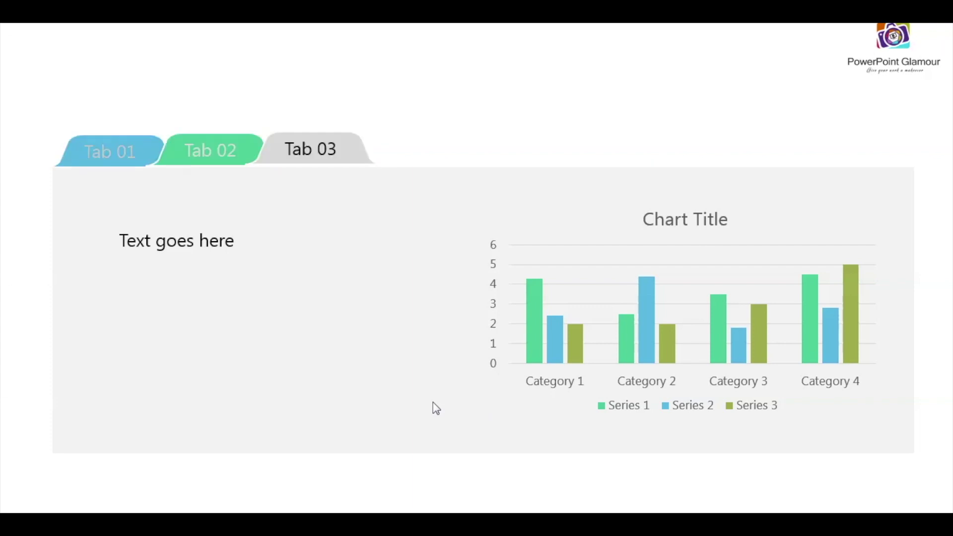
key("Left")
key("Left")
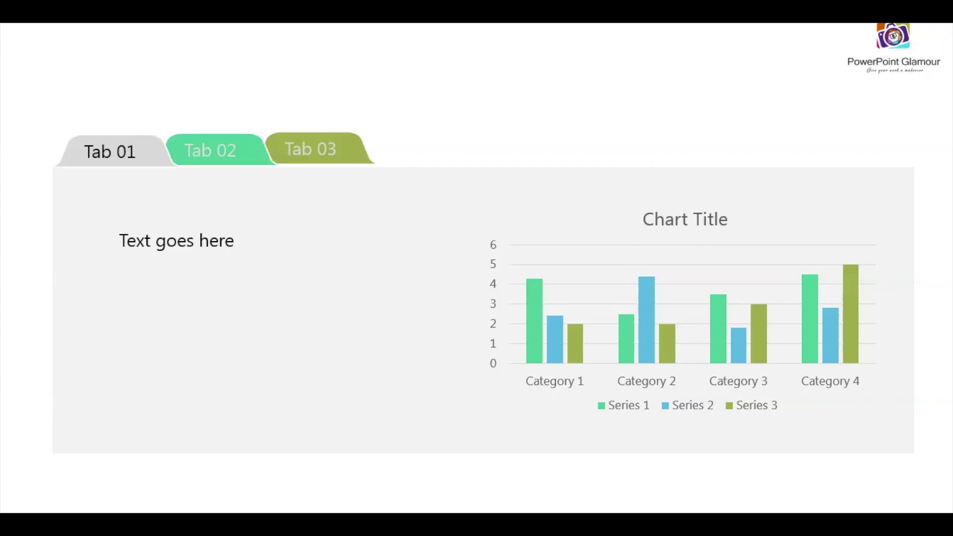
key("Right")
key("Right")
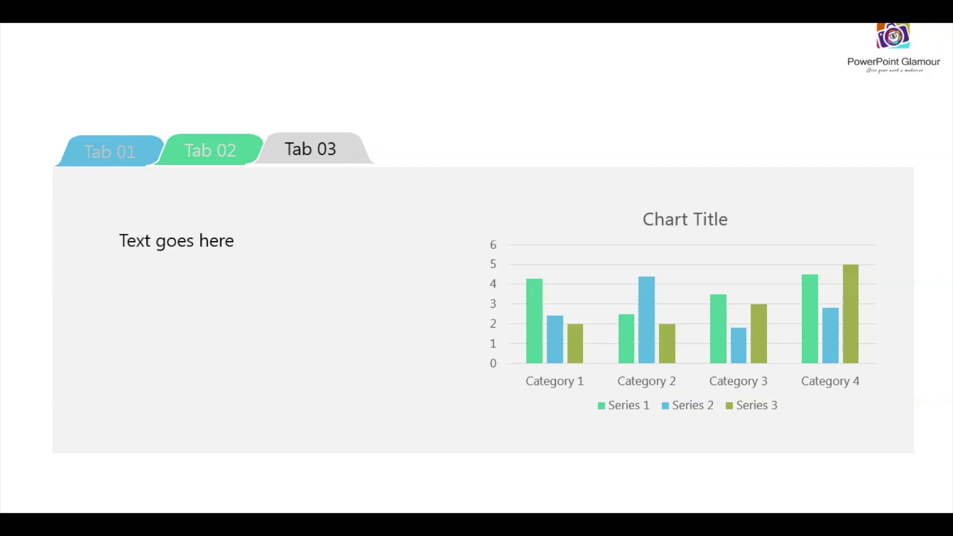
key("Escape")
On slide 5, move the chart to the panel's left and the text box to the right
left_click(85, 379)
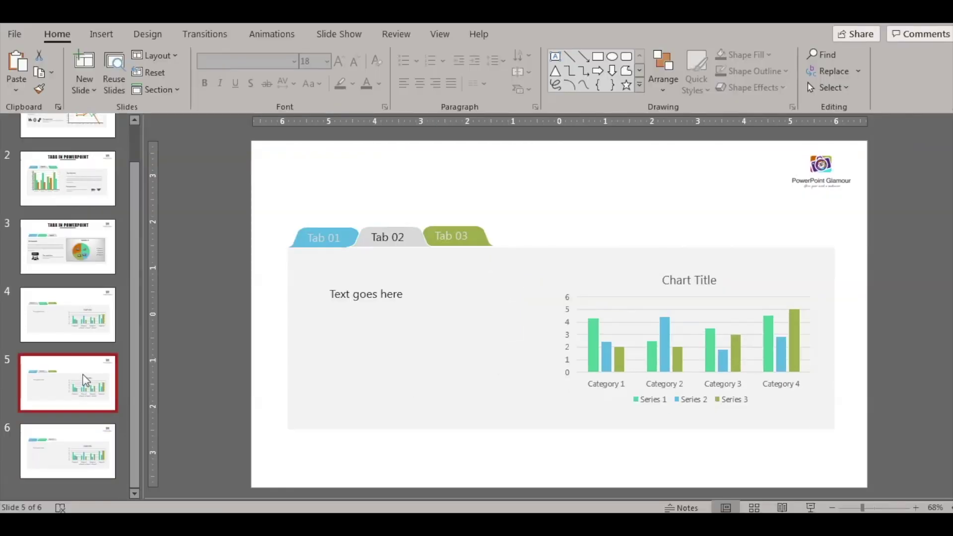
left_click(82, 326)
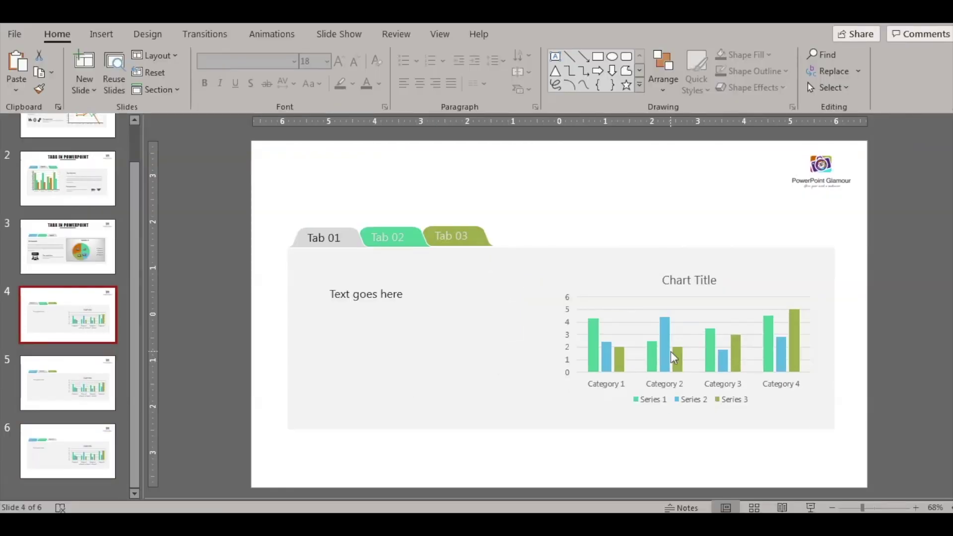
left_click(82, 400)
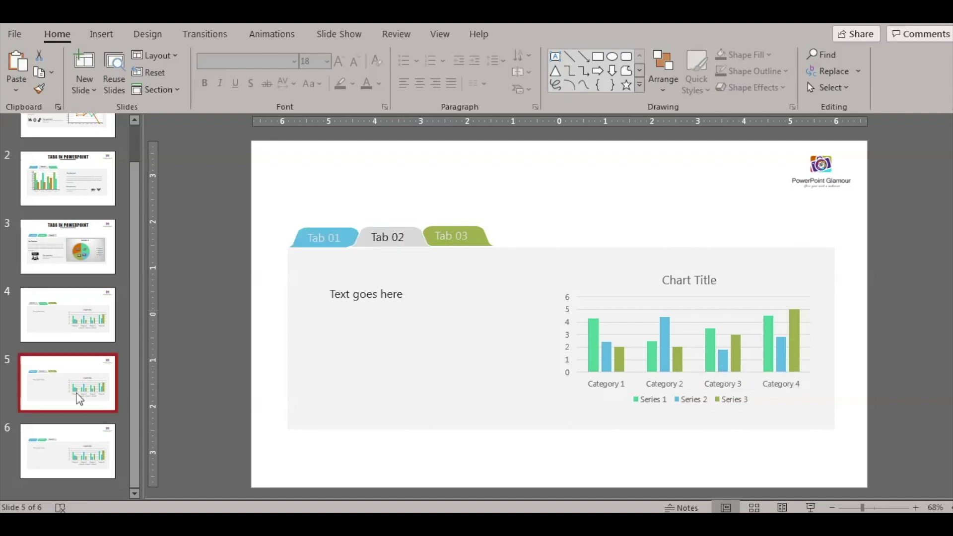
left_click(651, 368)
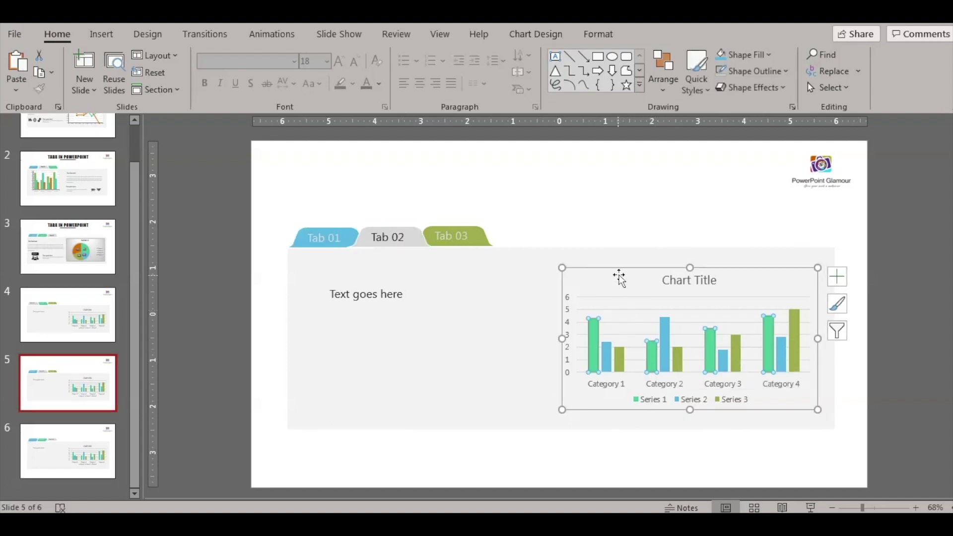
left_click_drag(622, 271, 402, 279)
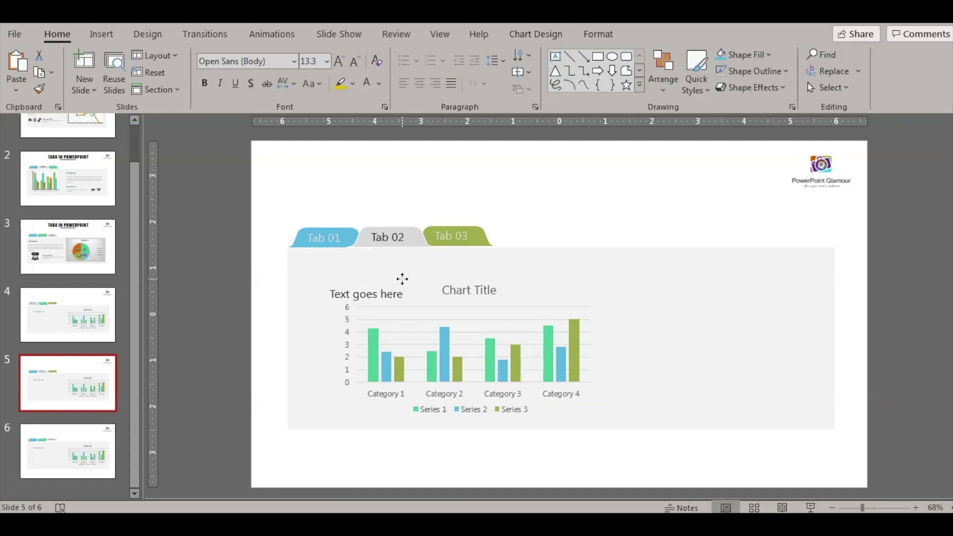
left_click(328, 299)
left_click_drag(342, 287, 715, 332)
Delete the chart and the 'Text goes here' box from slides 5 and 6
left_click(493, 340)
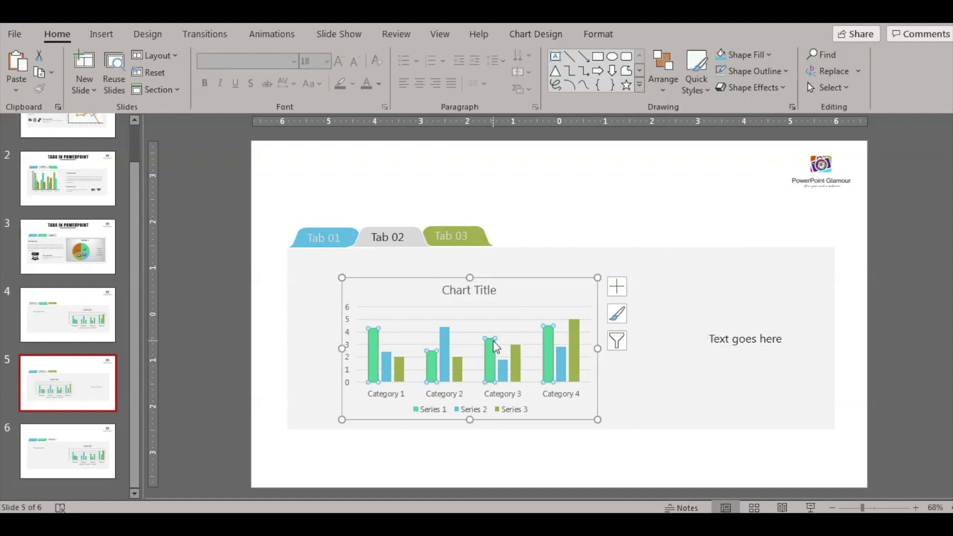
key("Delete")
key("Delete")
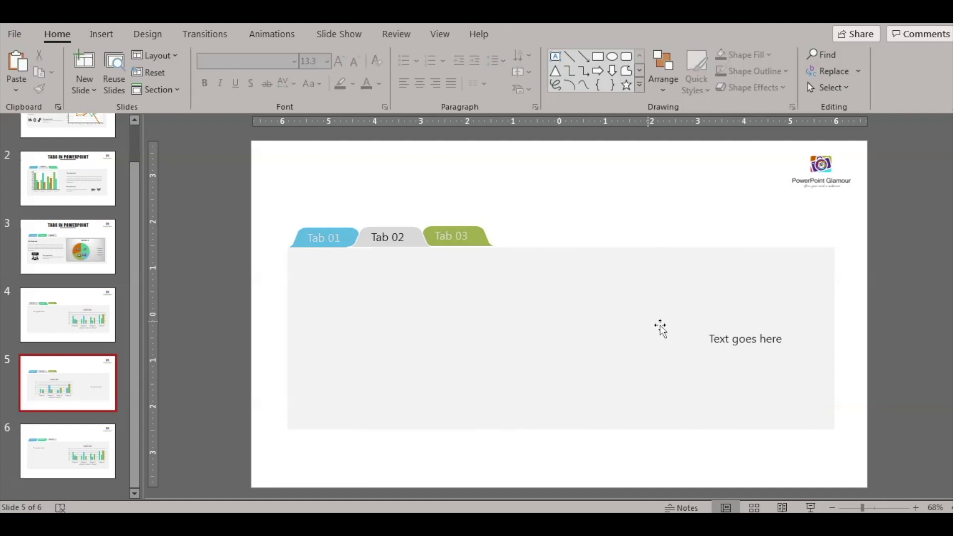
left_click(739, 330)
key("Delete")
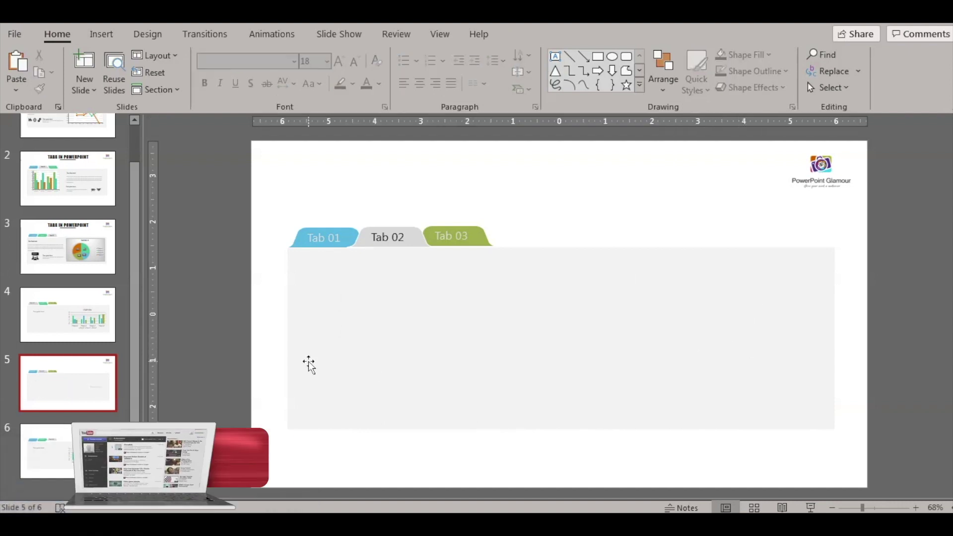
key("Page_Down")
left_click(619, 359)
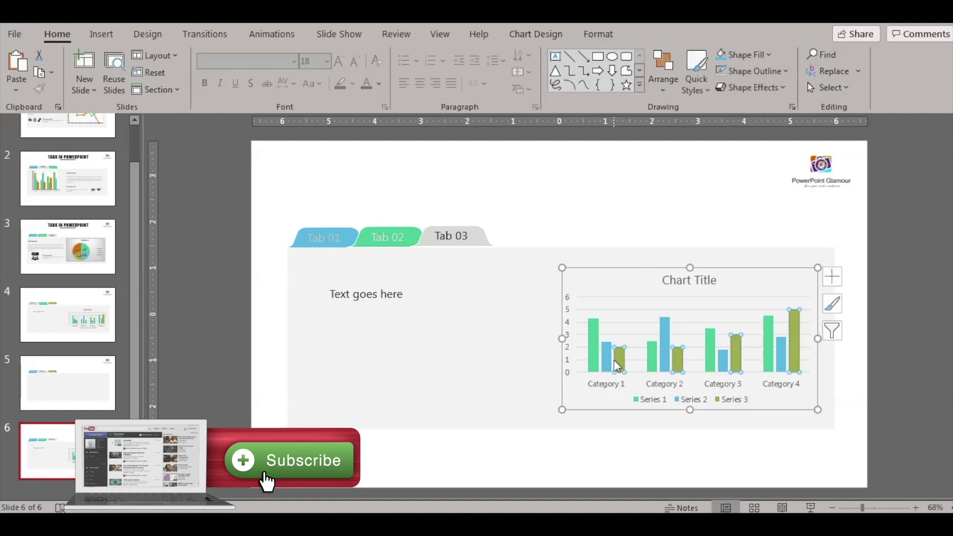
key("Delete")
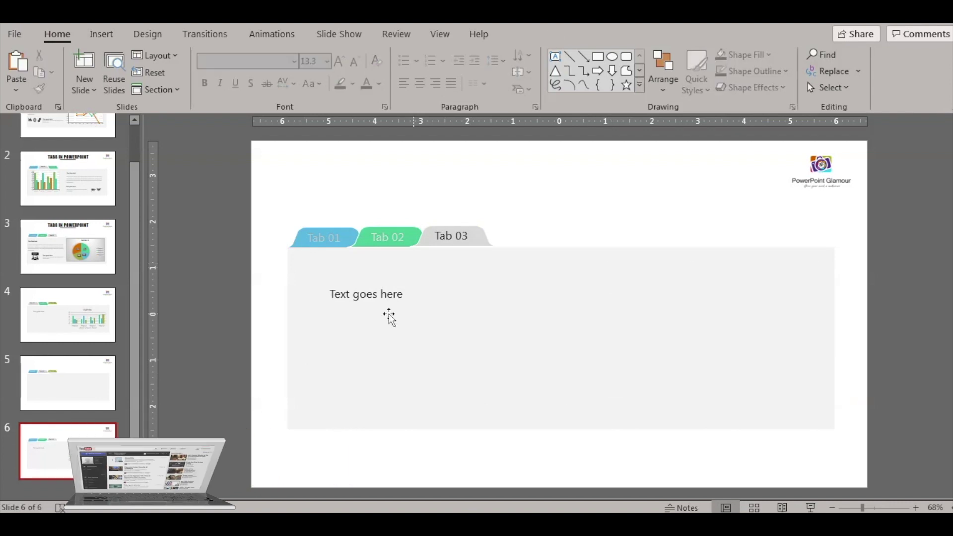
left_click(373, 295)
key("Delete")
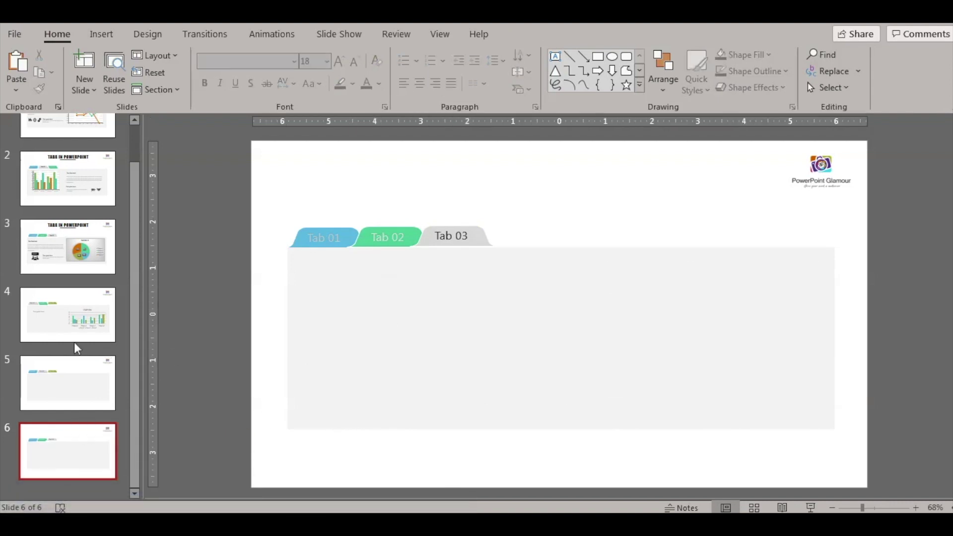
scroll(74, 342, "up", 2)
Play the slide show from slide 1, exit, and restart it from slide 1
left_click(72, 174)
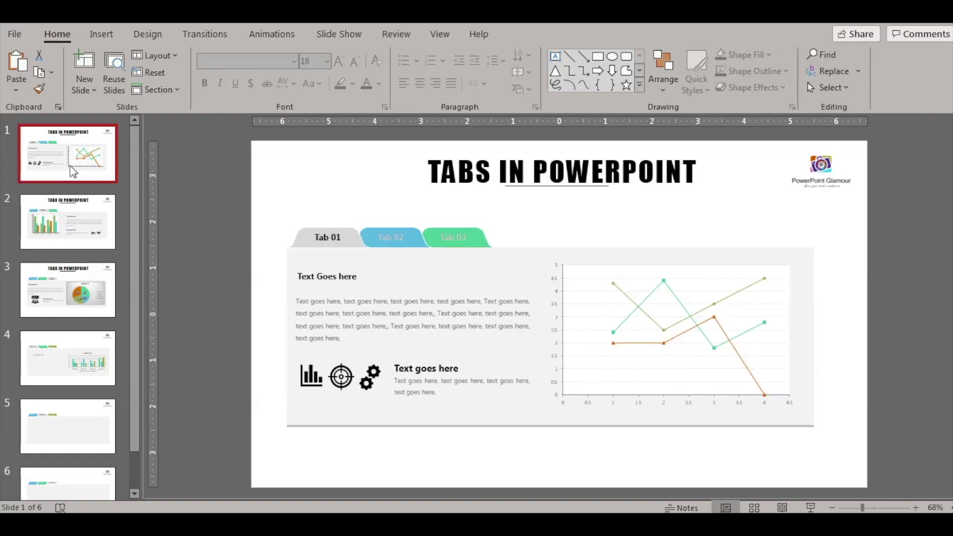
left_click(812, 508)
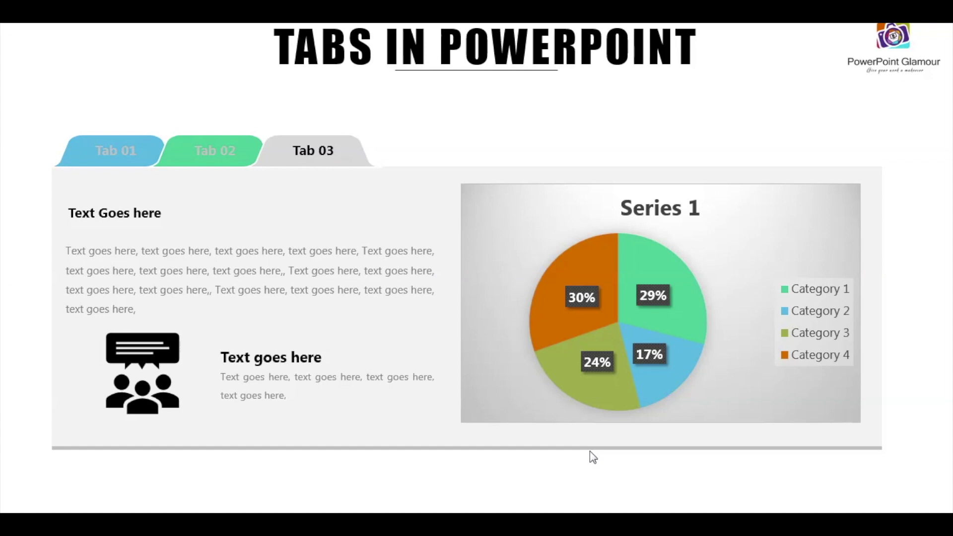
key("Escape")
left_click(91, 174)
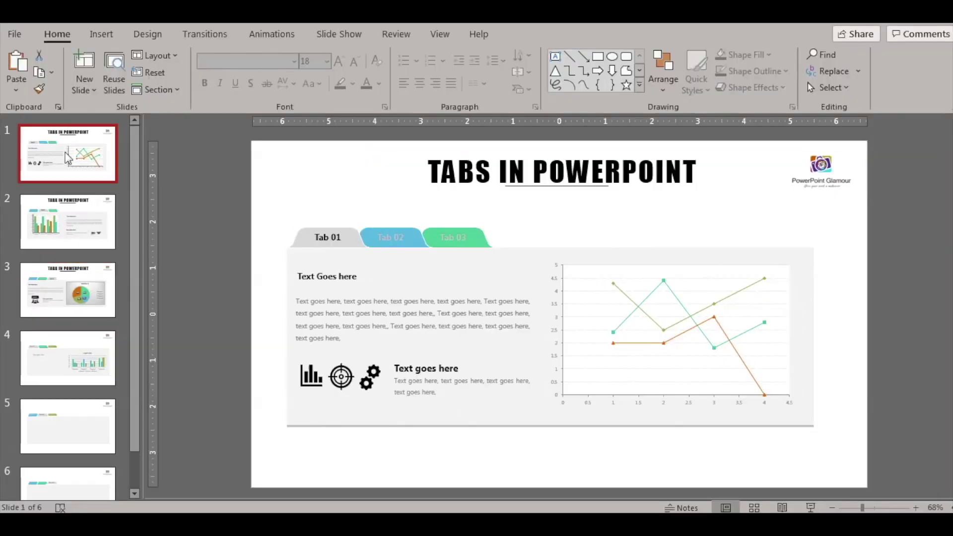
left_click(811, 507)
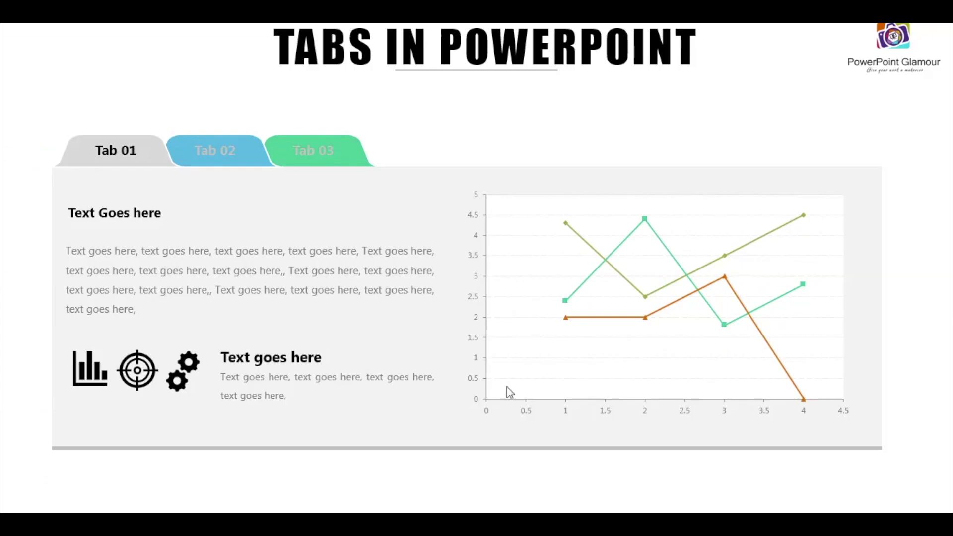